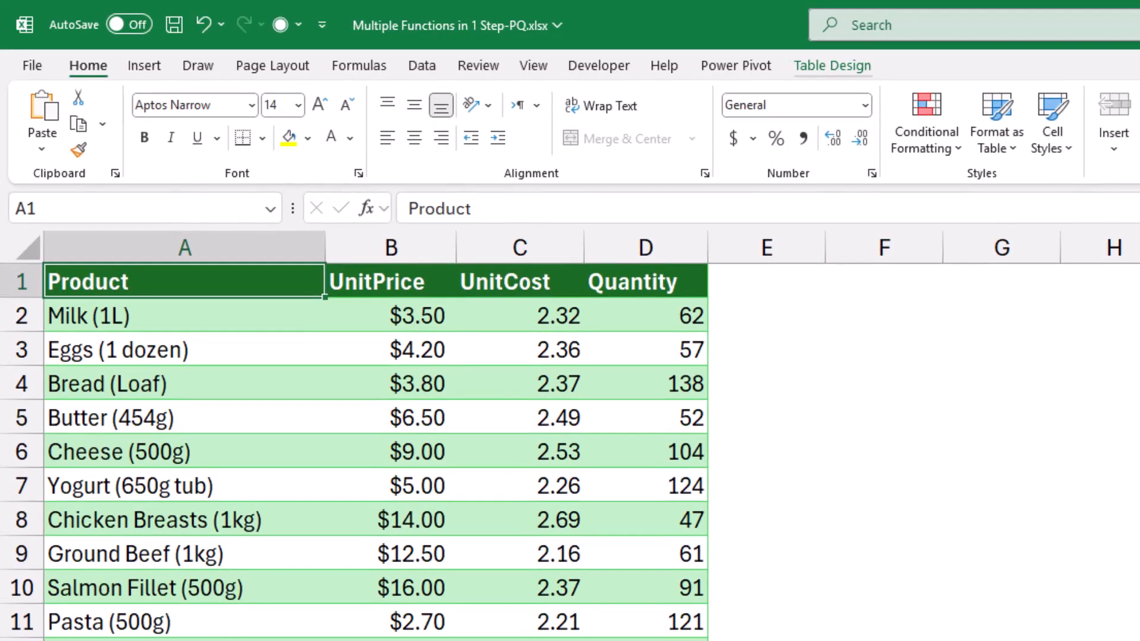
Load the Start table with From Table/Range and collapse the Queries pane
{"action": "left_click", "coordinate": [832, 66]}
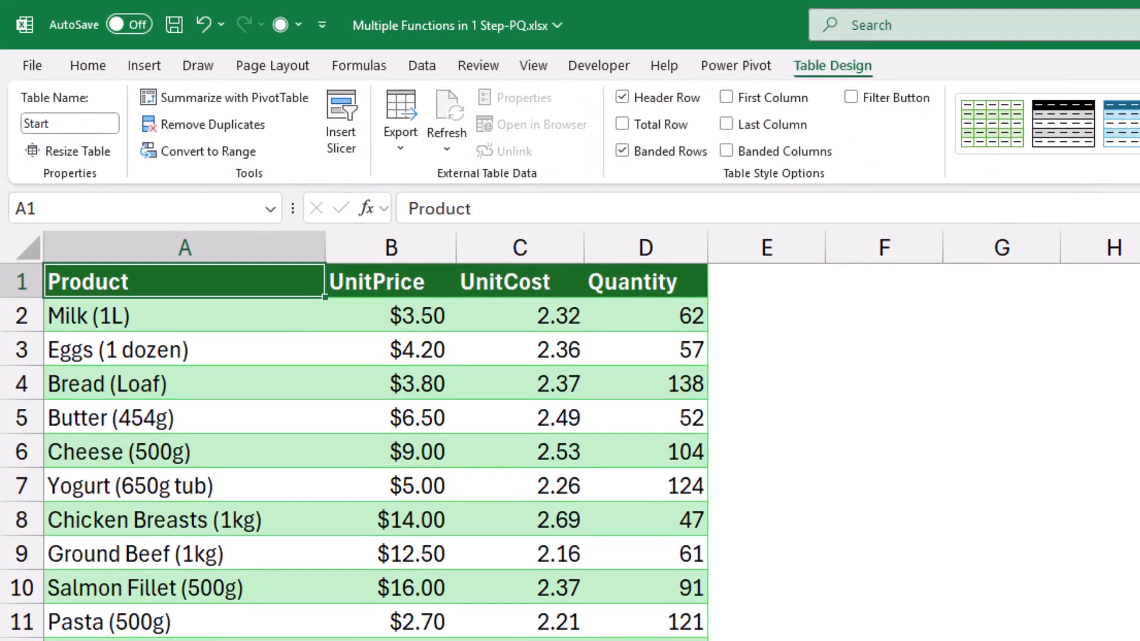
{"action": "left_click", "coordinate": [422, 66]}
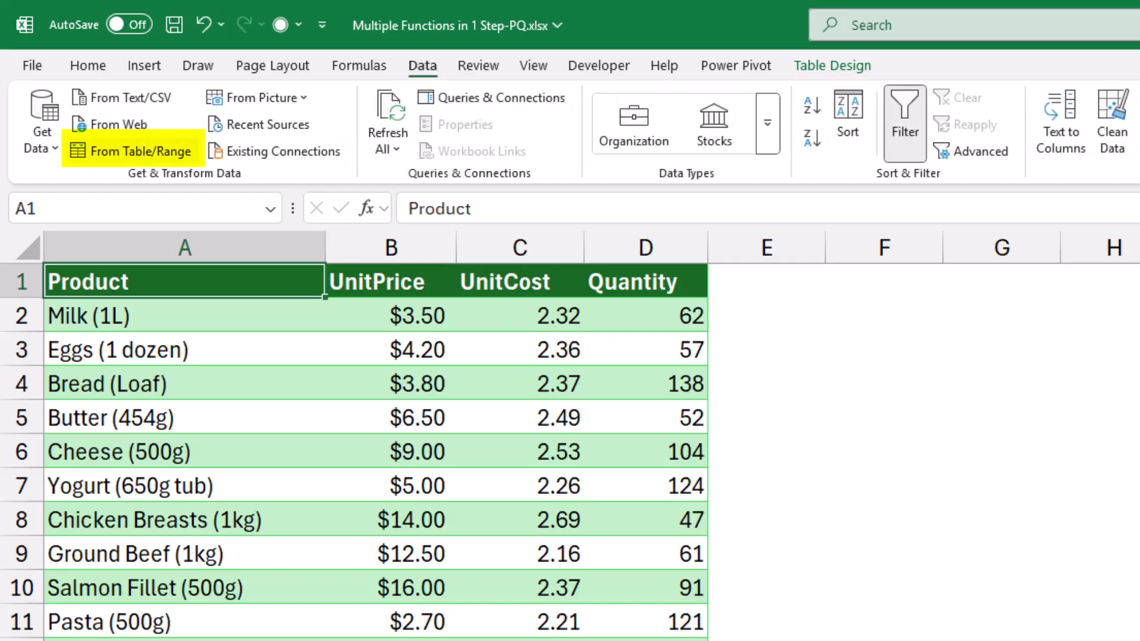
{"action": "left_click", "coordinate": [141, 151]}
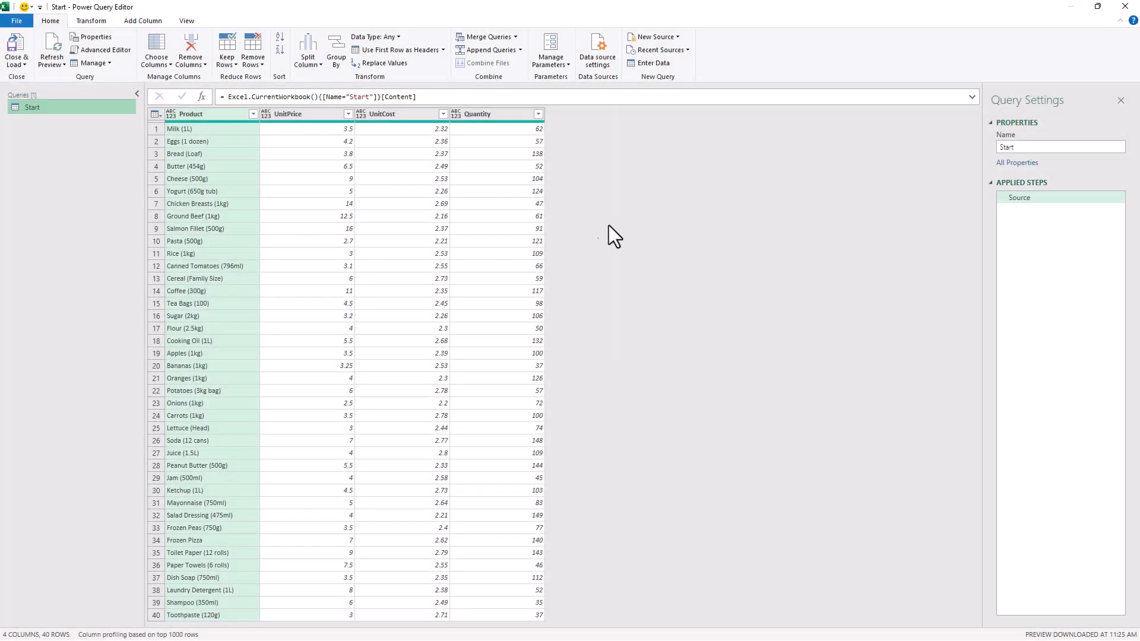
{"action": "left_click", "coordinate": [136, 95]}
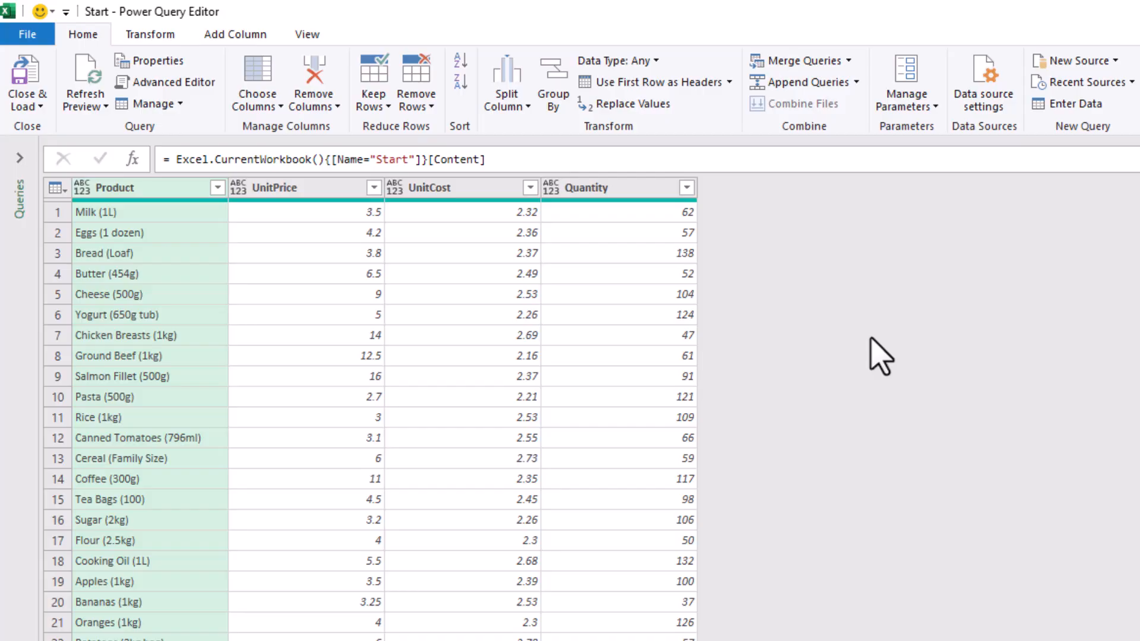
Multiply UnitCost by Quantity into a new column and rename it TotalCost
{"action": "left_click", "coordinate": [451, 188]}
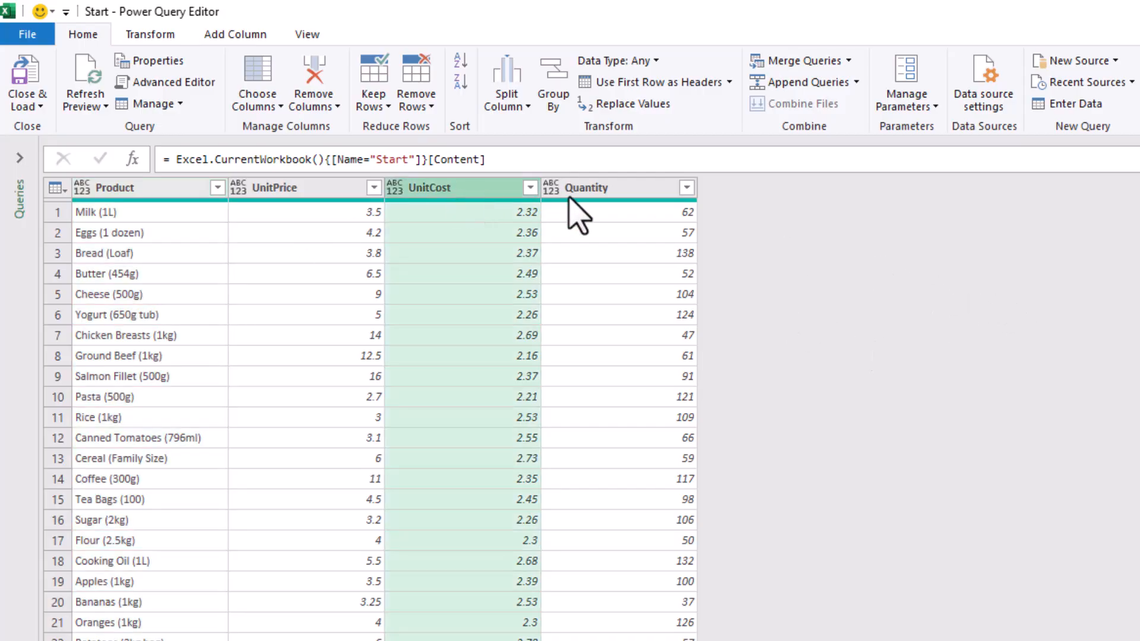
{"action": "left_click", "coordinate": [608, 193], "text": "ctrl"}
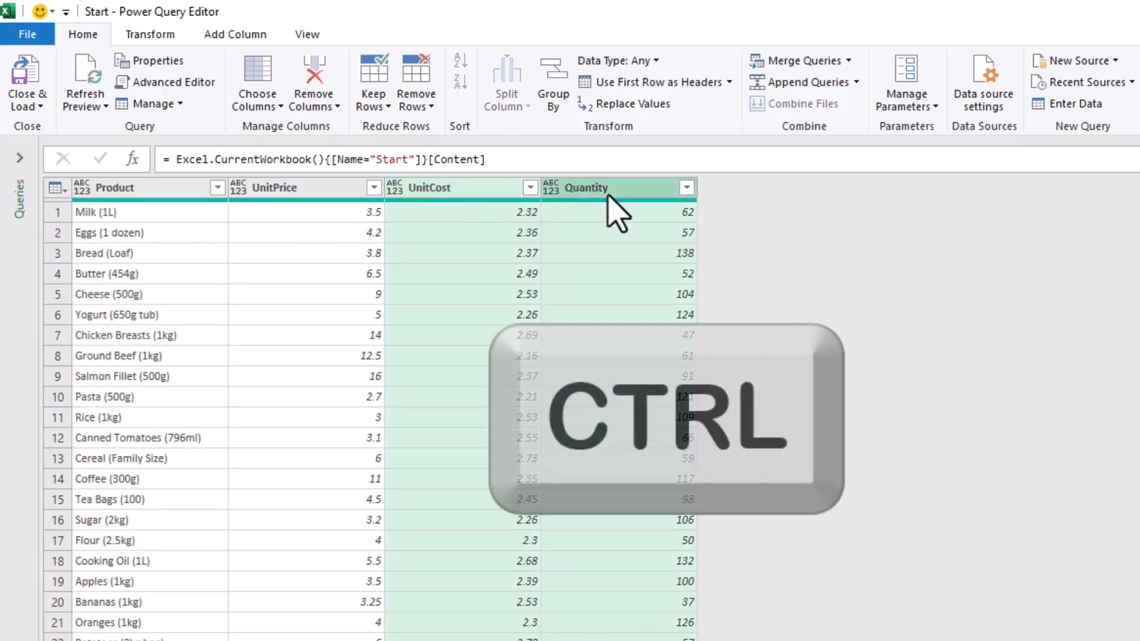
{"action": "left_click", "coordinate": [250, 37]}
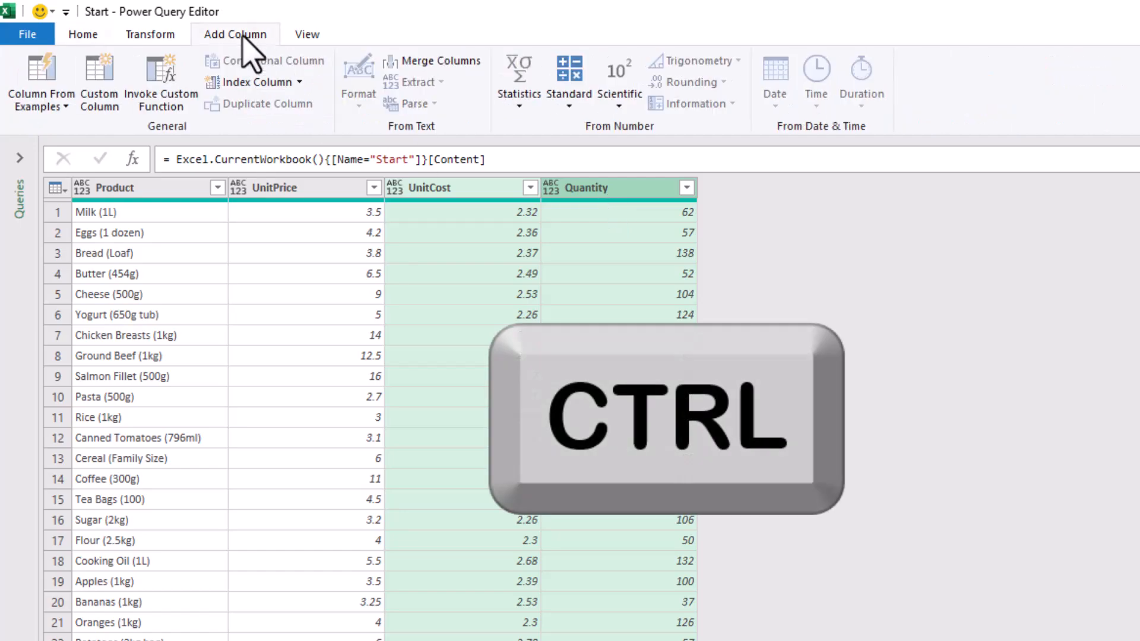
{"action": "left_click", "coordinate": [567, 104]}
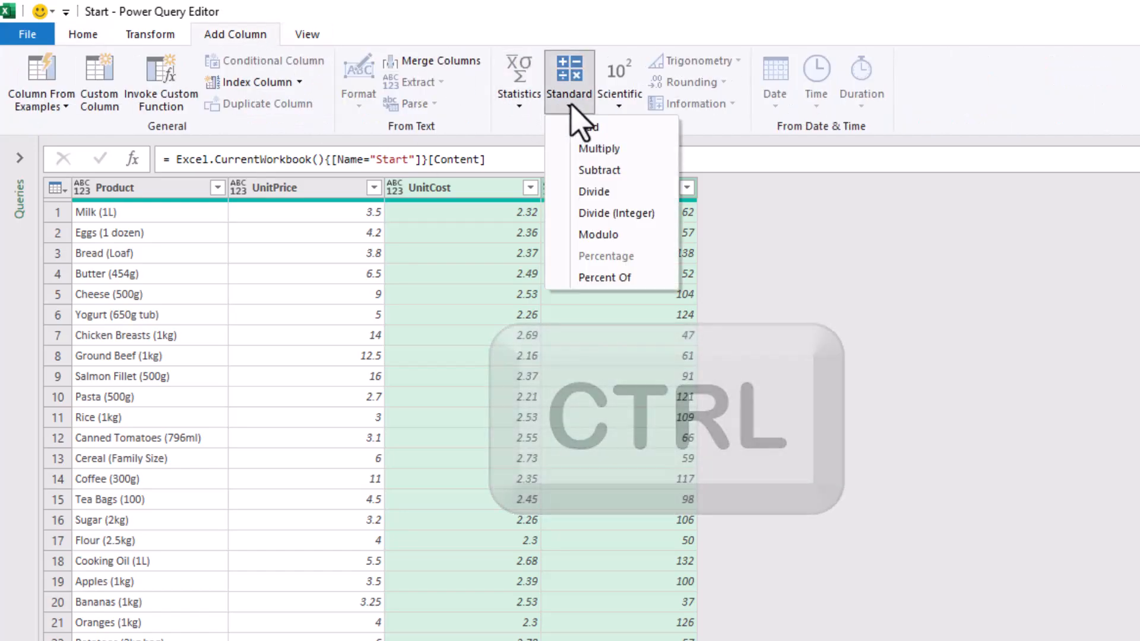
{"action": "left_click", "coordinate": [604, 149]}
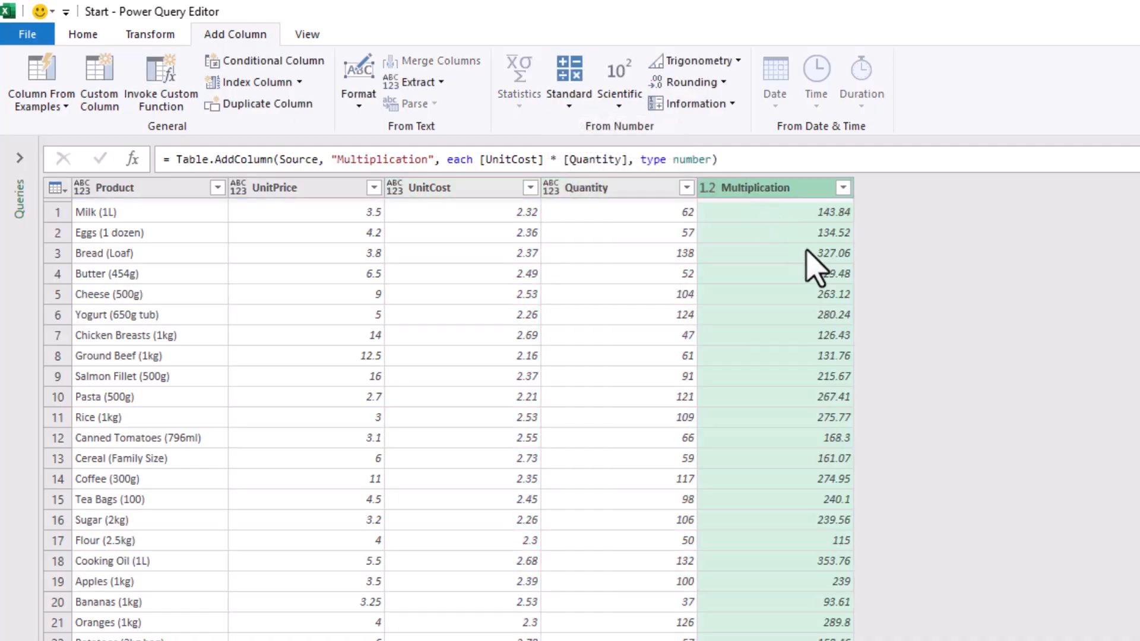
{"action": "double_click", "coordinate": [770, 188]}
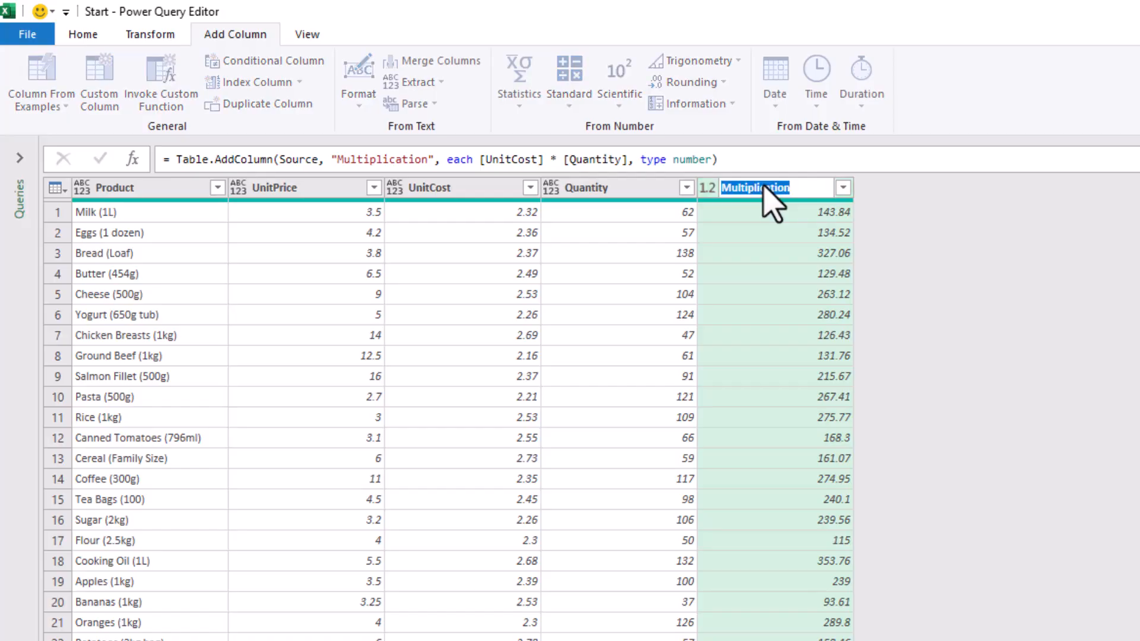
{"action": "type", "text": "Total"}
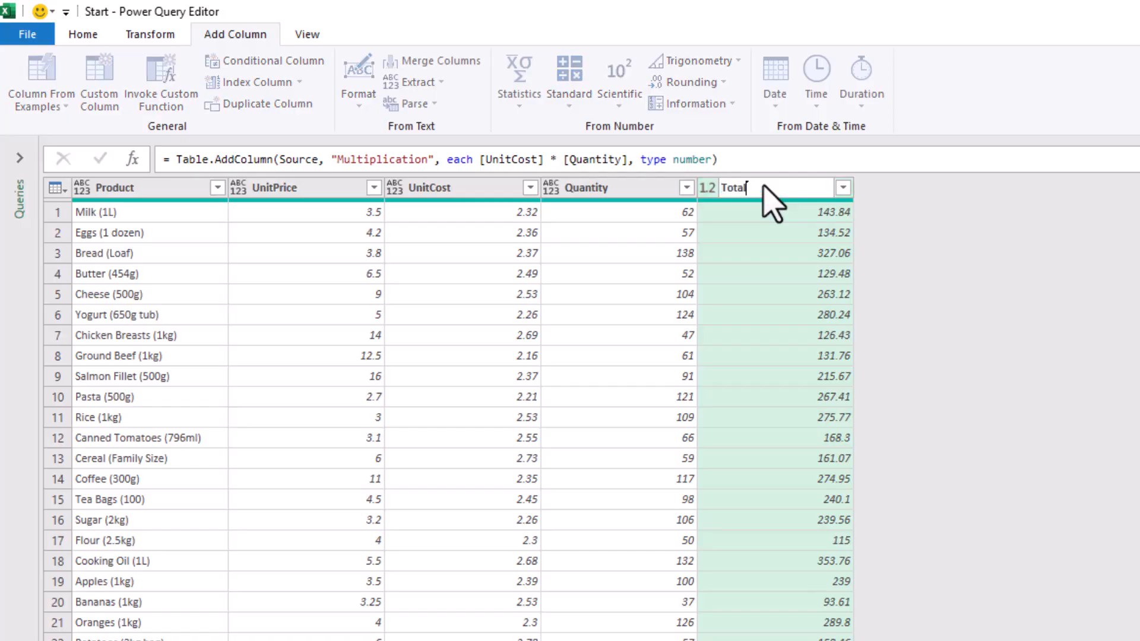
{"action": "type", "text": "Cost"}
{"action": "key", "text": "Return"}
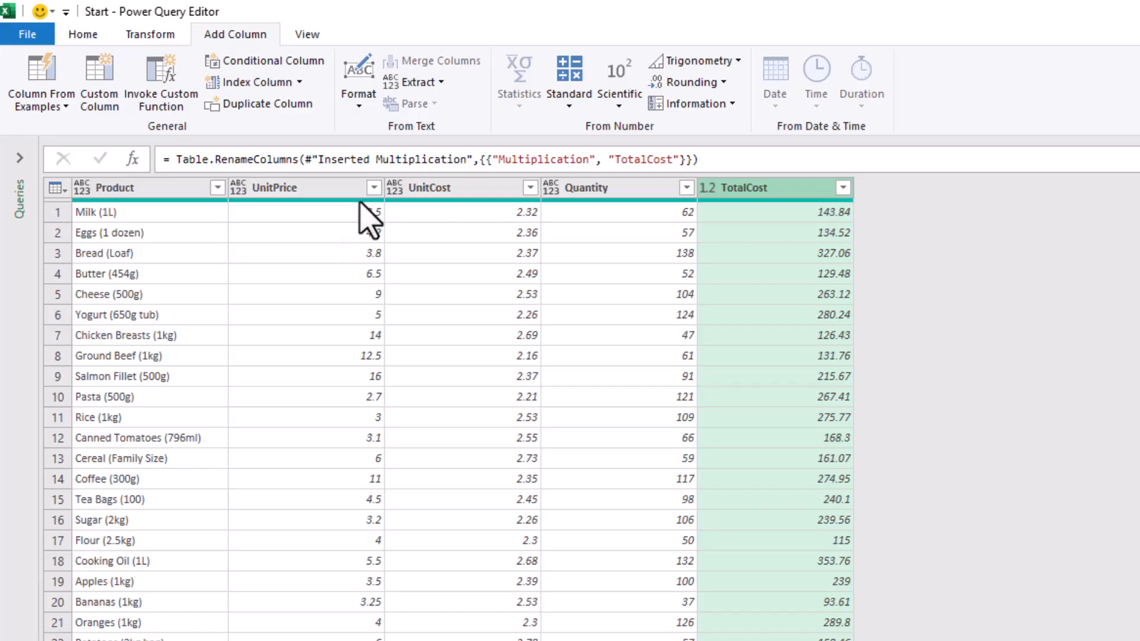
Multiply UnitPrice by Quantity into a new column and rename it Amount
{"action": "left_click", "coordinate": [309, 188]}
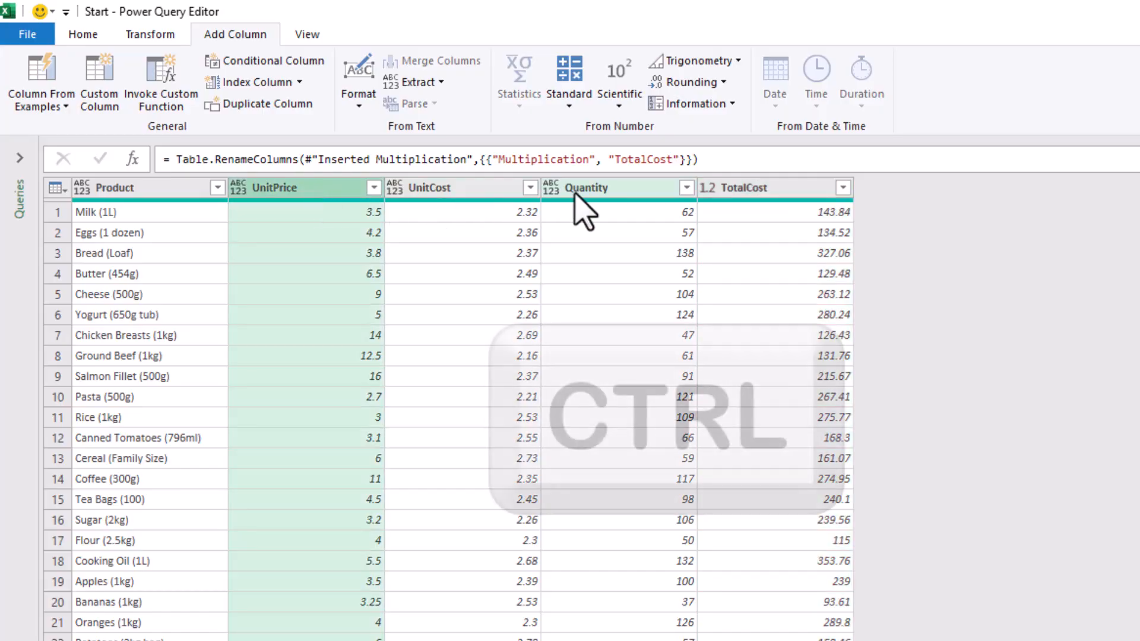
{"action": "left_click", "coordinate": [604, 190], "text": "ctrl"}
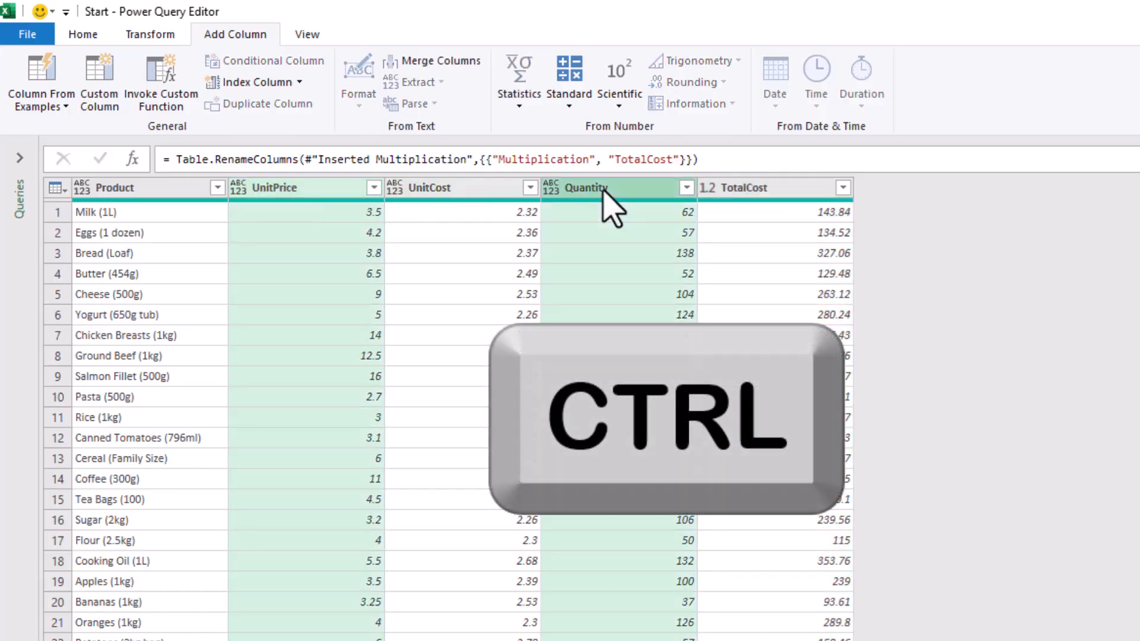
{"action": "left_click", "coordinate": [569, 105]}
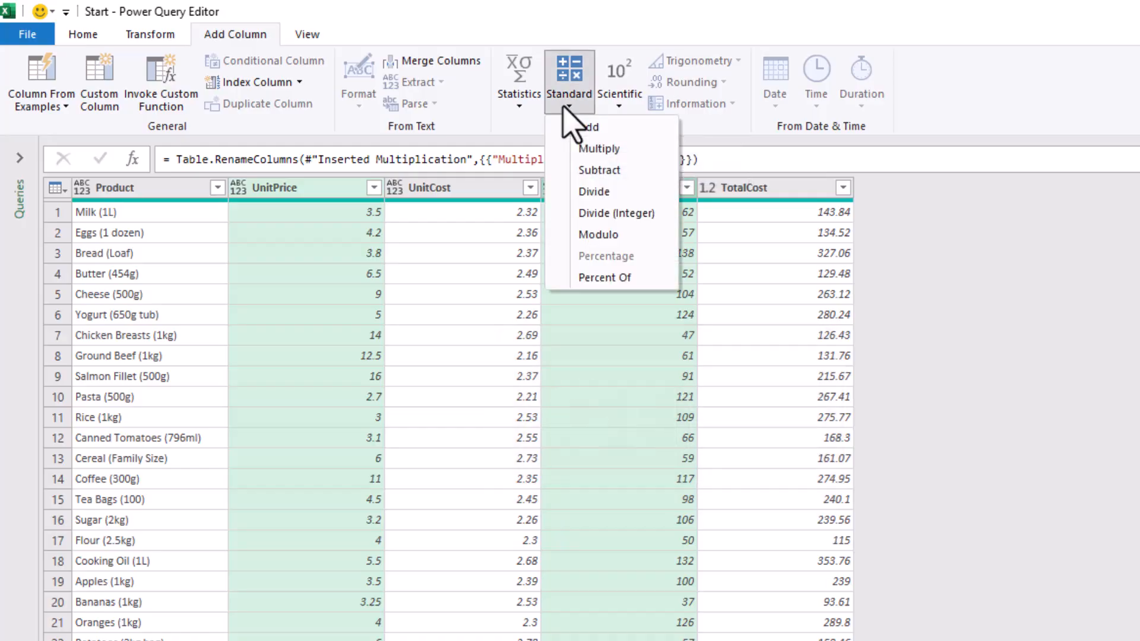
{"action": "left_click", "coordinate": [600, 149]}
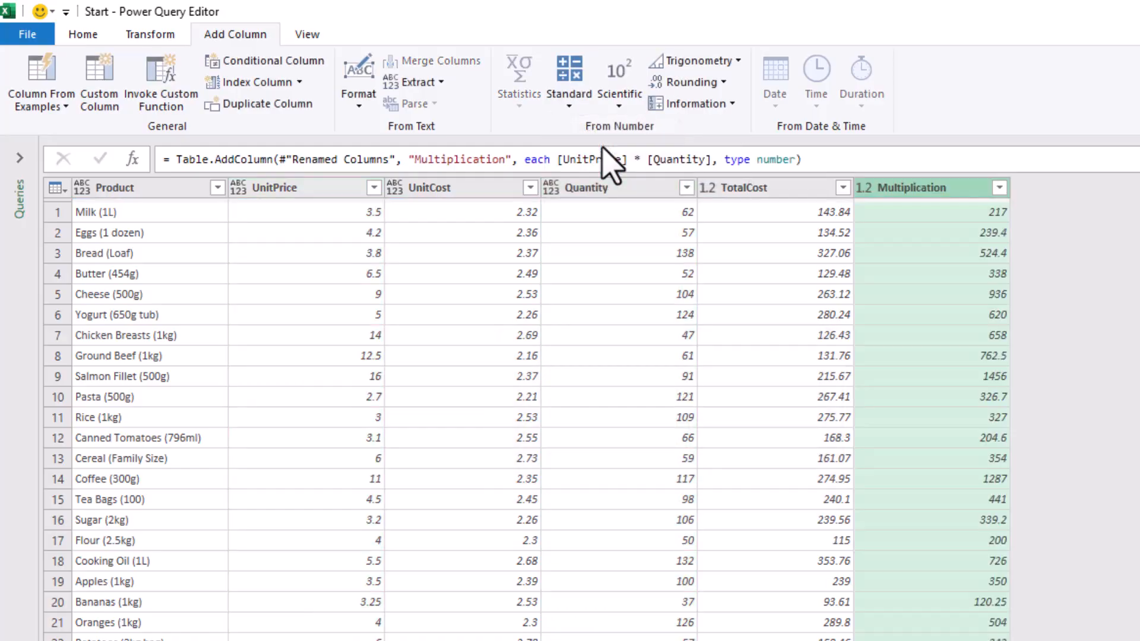
{"action": "double_click", "coordinate": [924, 186]}
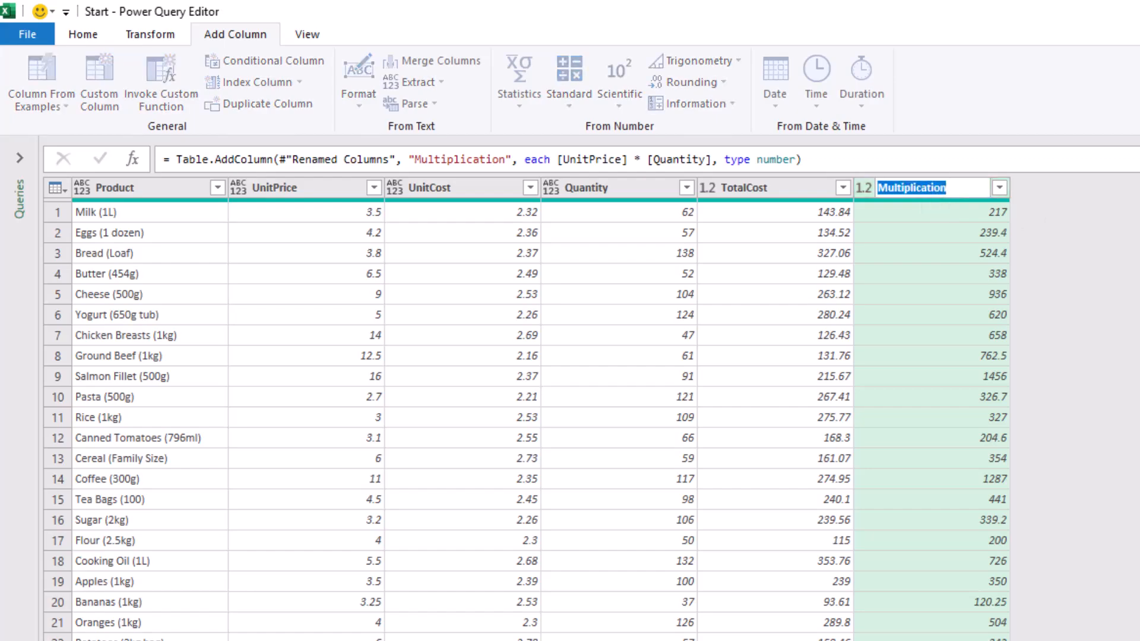
{"action": "type", "text": "Amount"}
{"action": "key", "text": "Return"}
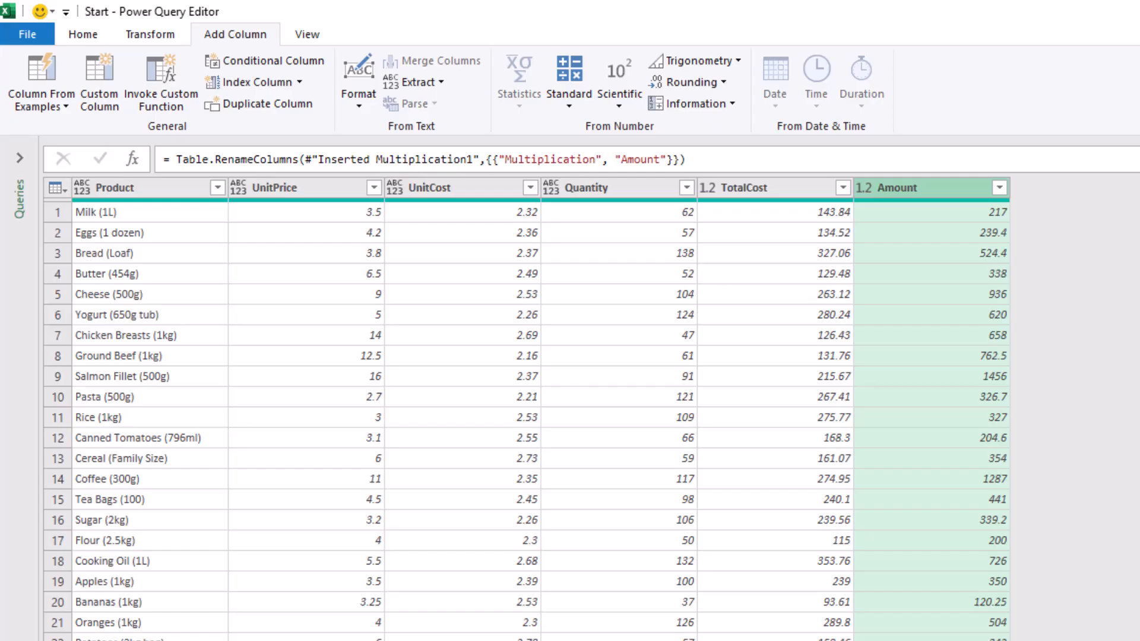
Subtract TotalCost from Amount into a new column and rename it Profit
{"action": "left_click", "coordinate": [773, 186], "text": "ctrl"}
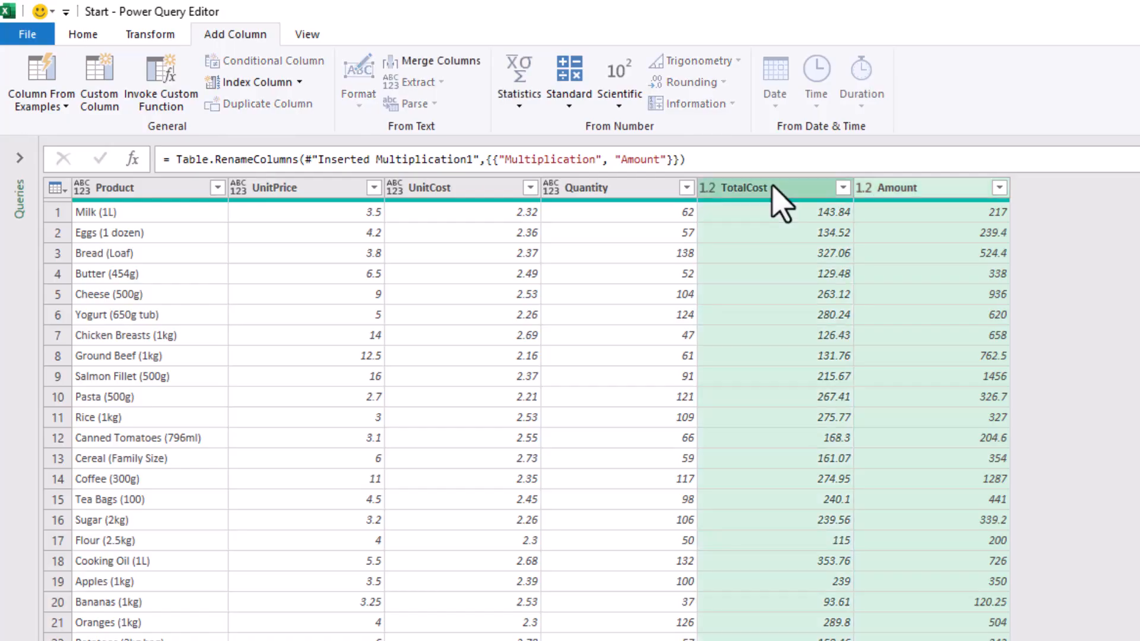
{"action": "left_click", "coordinate": [569, 95]}
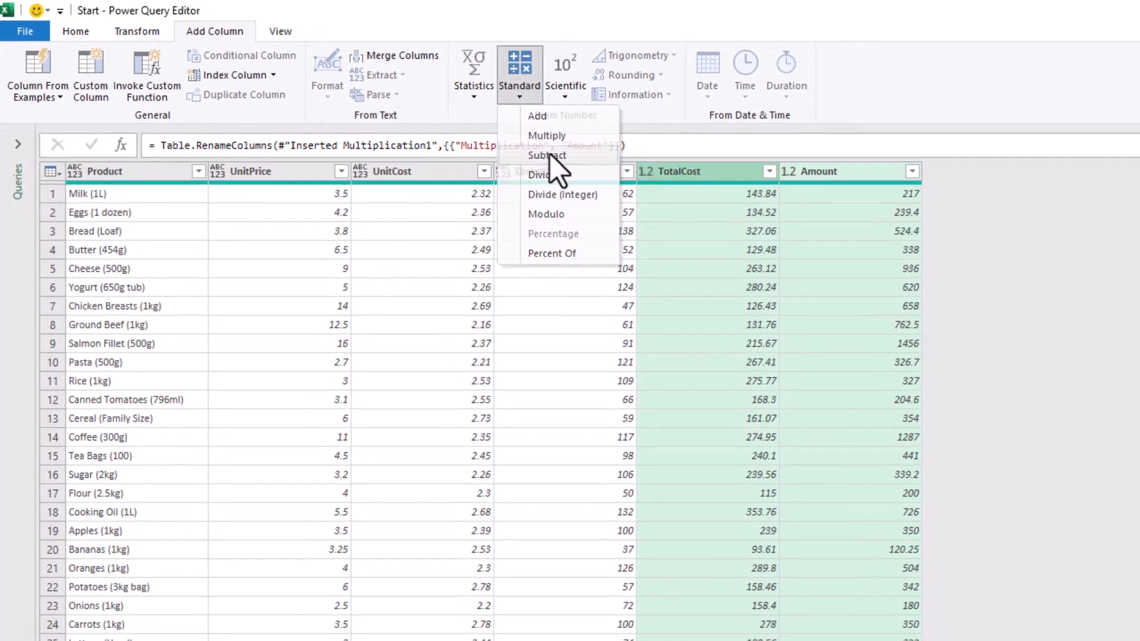
{"action": "left_click", "coordinate": [550, 155]}
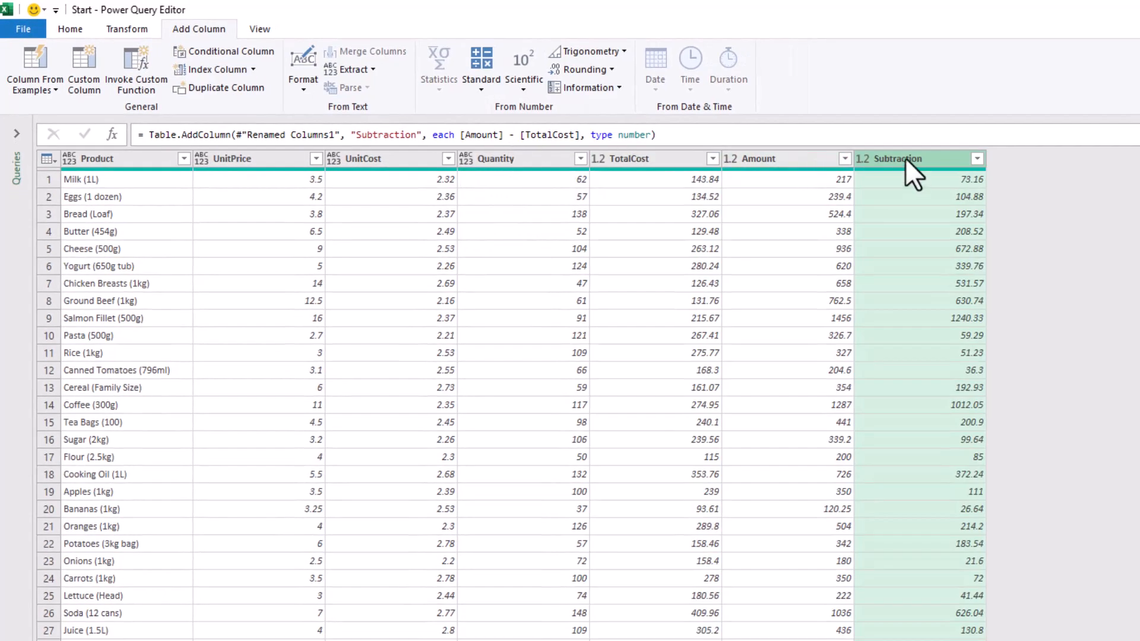
{"action": "double_click", "coordinate": [906, 158]}
{"action": "type", "text": "Profit"}
{"action": "key", "text": "Return"}
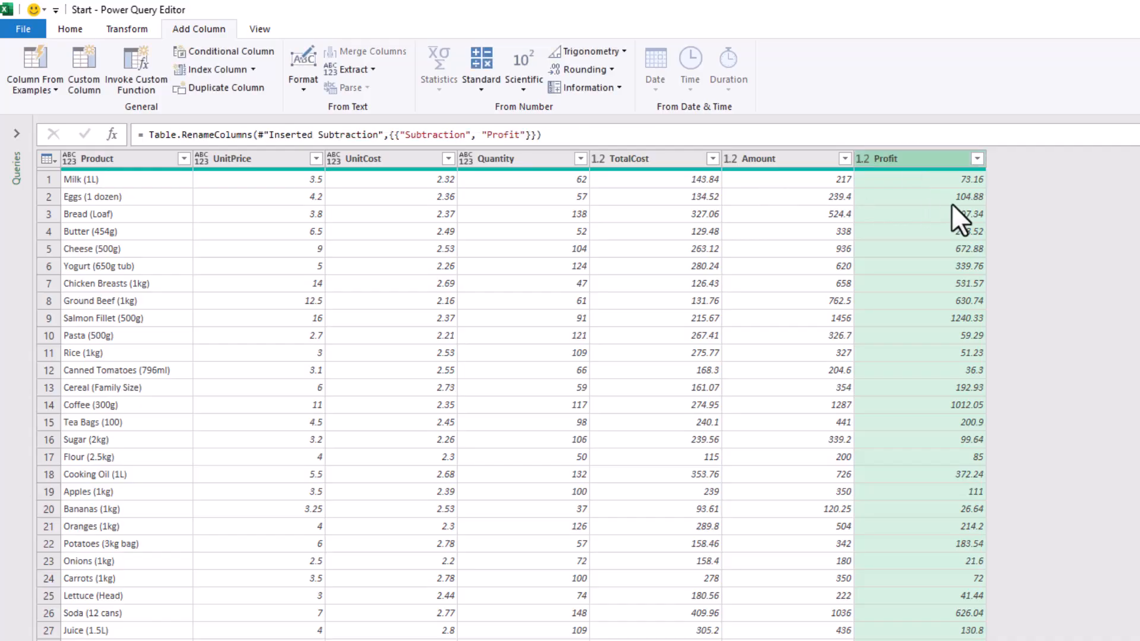
Multiply Amount by the constant 0.12 and rename the resulting column Discount
{"action": "left_click", "coordinate": [787, 158]}
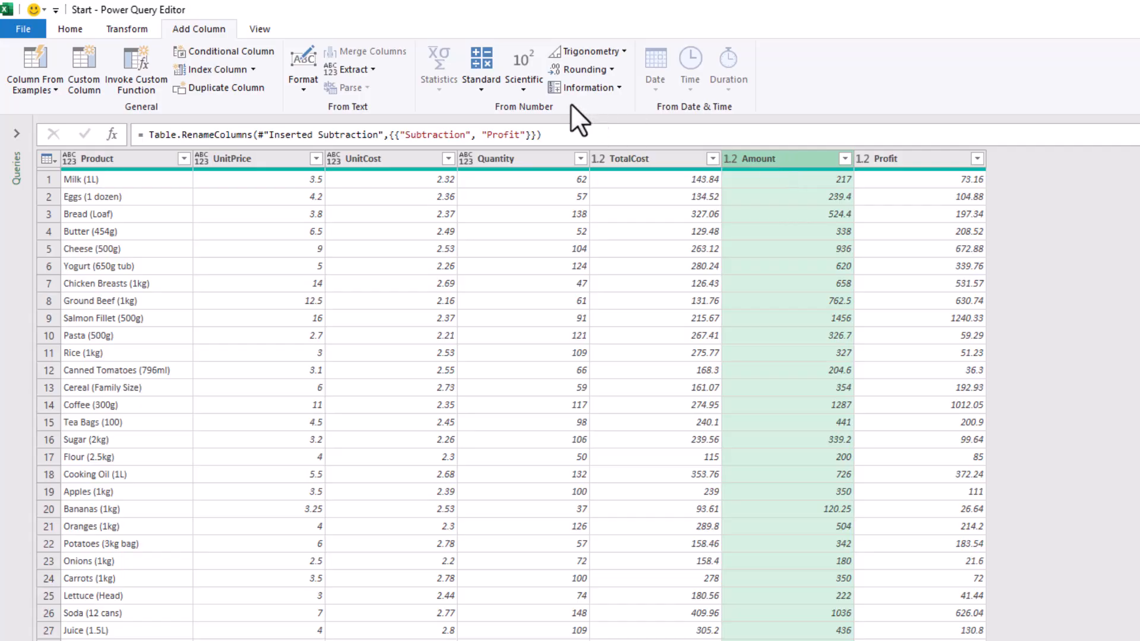
{"action": "left_click", "coordinate": [478, 86]}
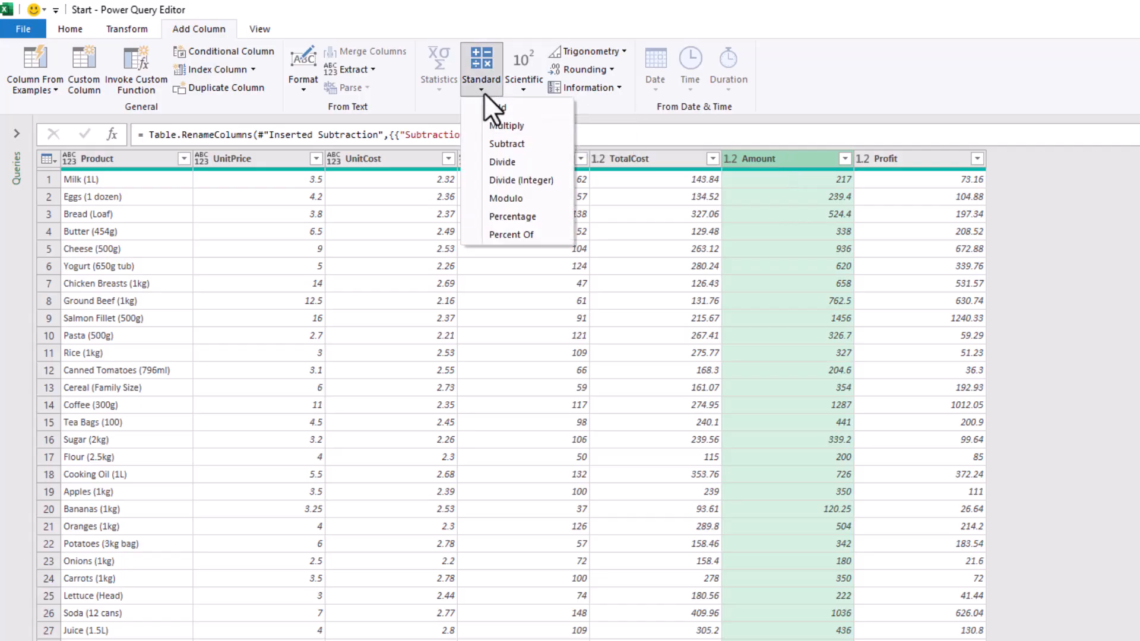
{"action": "left_click", "coordinate": [512, 125]}
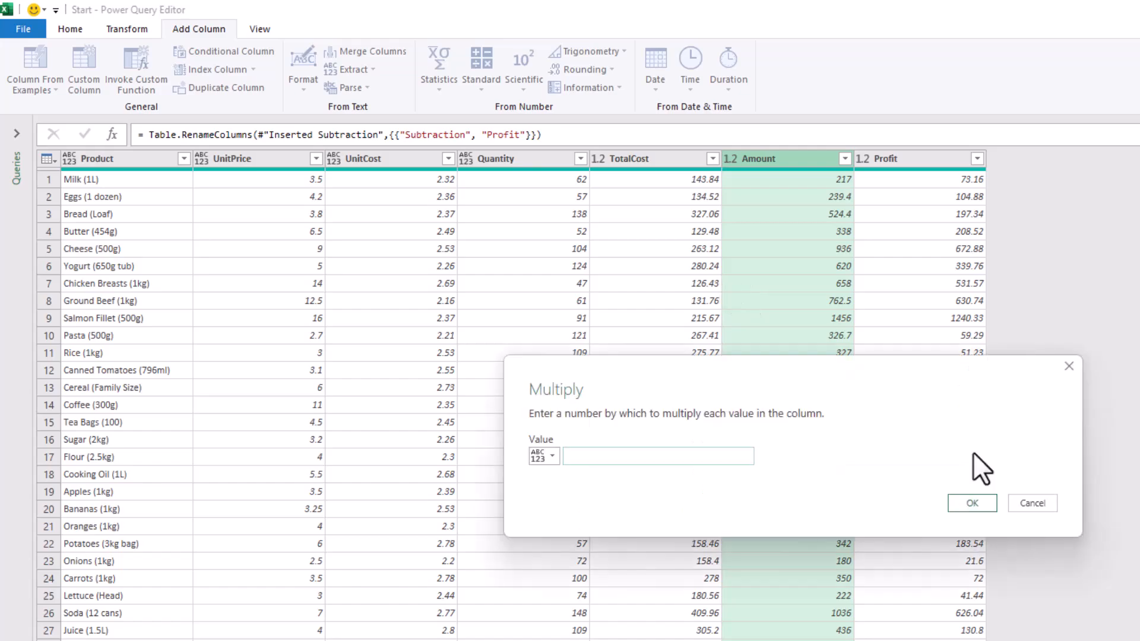
{"action": "type", "text": "0.12"}
{"action": "left_click", "coordinate": [974, 499]}
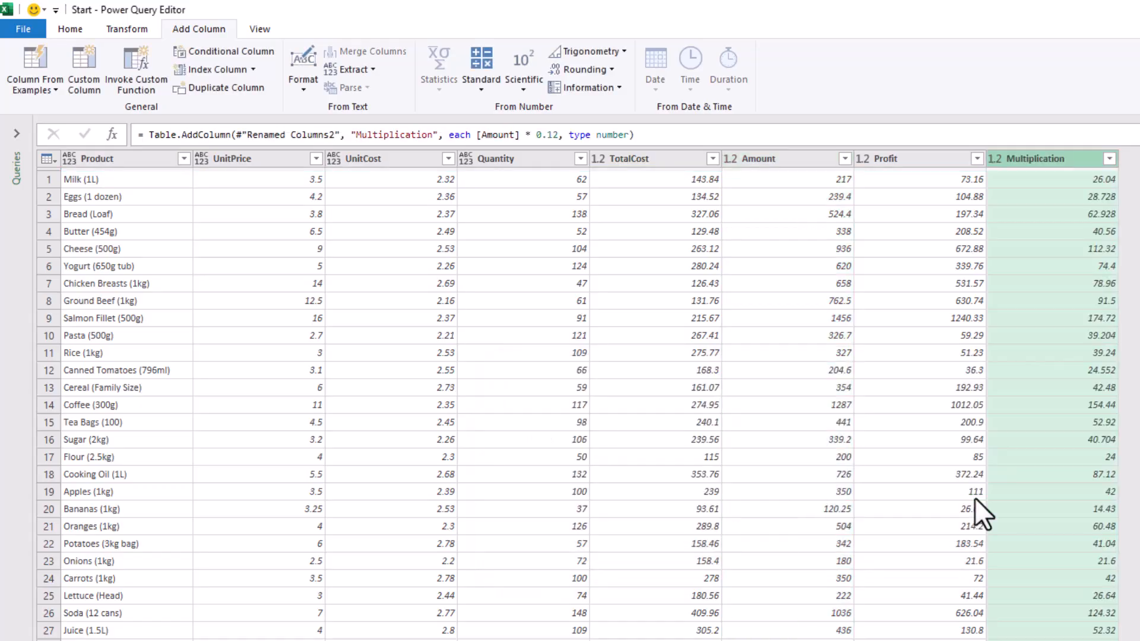
{"action": "double_click", "coordinate": [1035, 158]}
{"action": "type", "text": "Discount"}
{"action": "key", "text": "Return"}
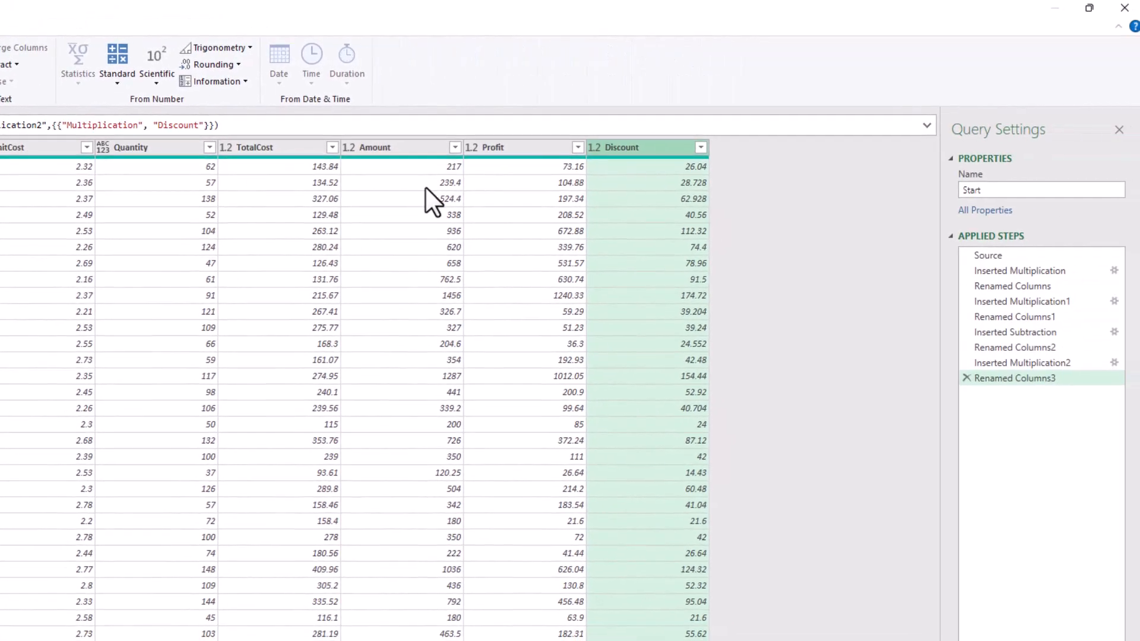
Subtract Discount from Amount into a new column and rename it Subtotal
{"action": "left_click", "coordinate": [397, 147]}
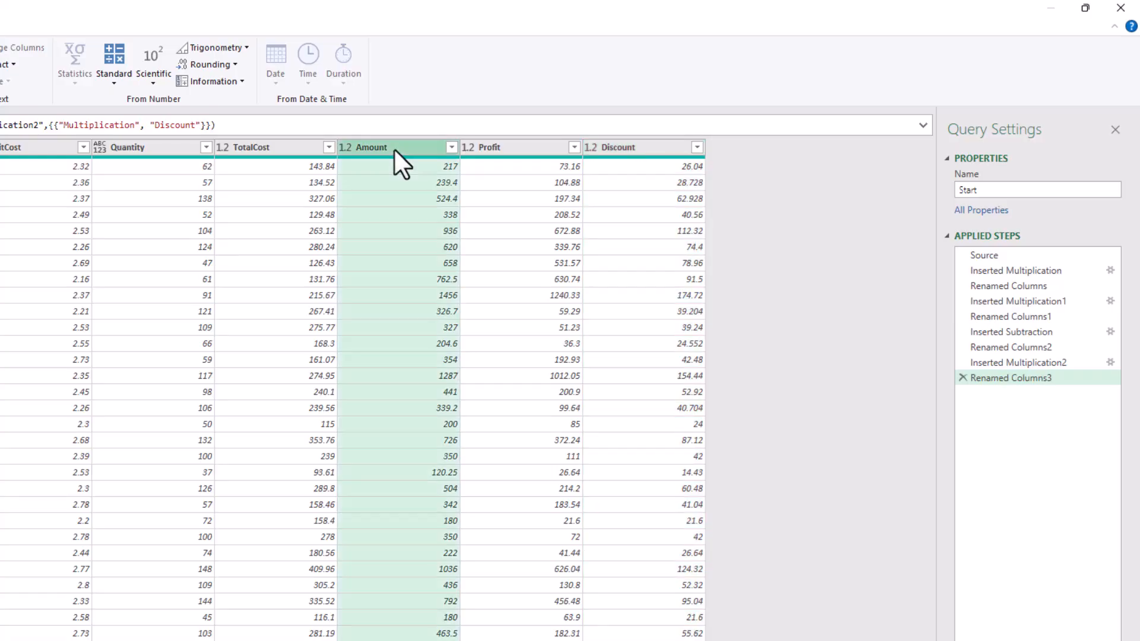
{"action": "left_click", "coordinate": [637, 147], "text": "ctrl"}
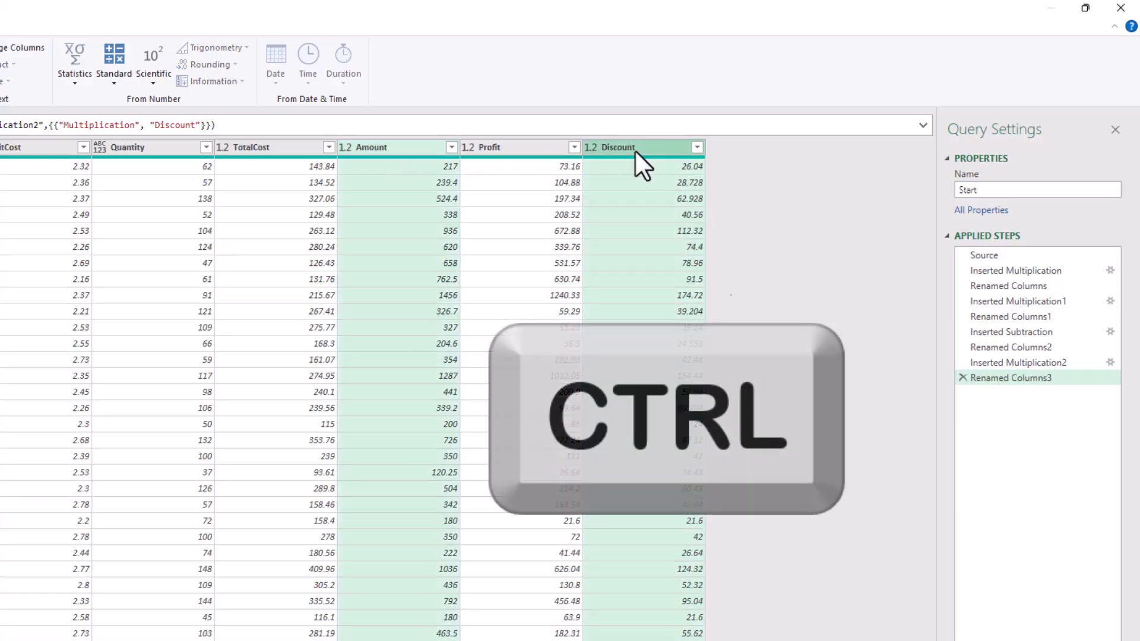
{"action": "left_click", "coordinate": [113, 83]}
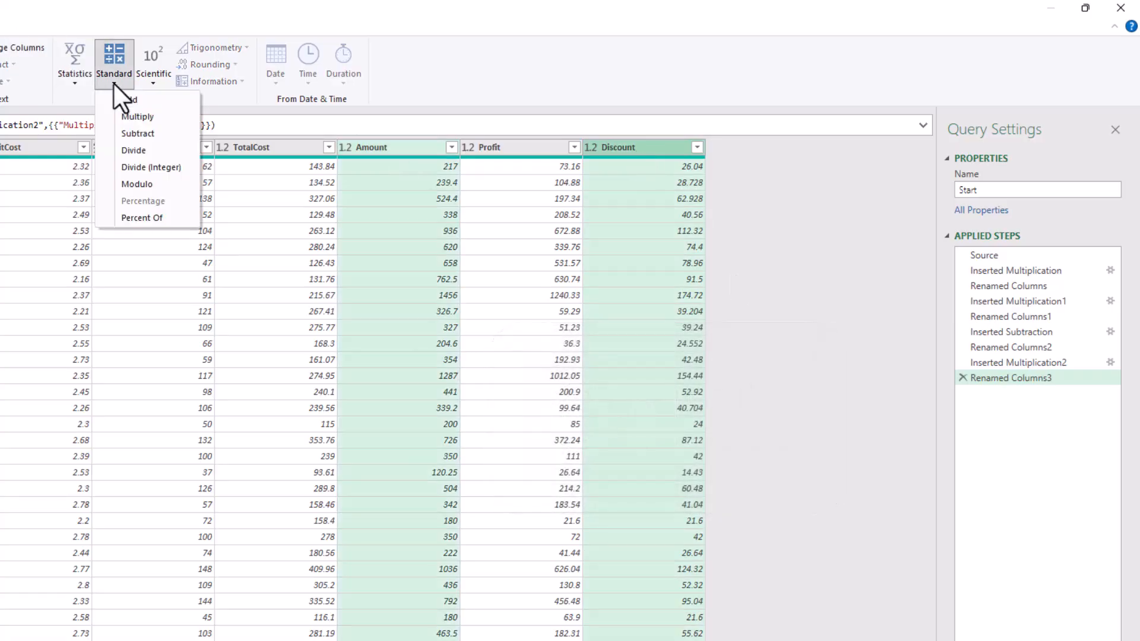
{"action": "left_click", "coordinate": [137, 134]}
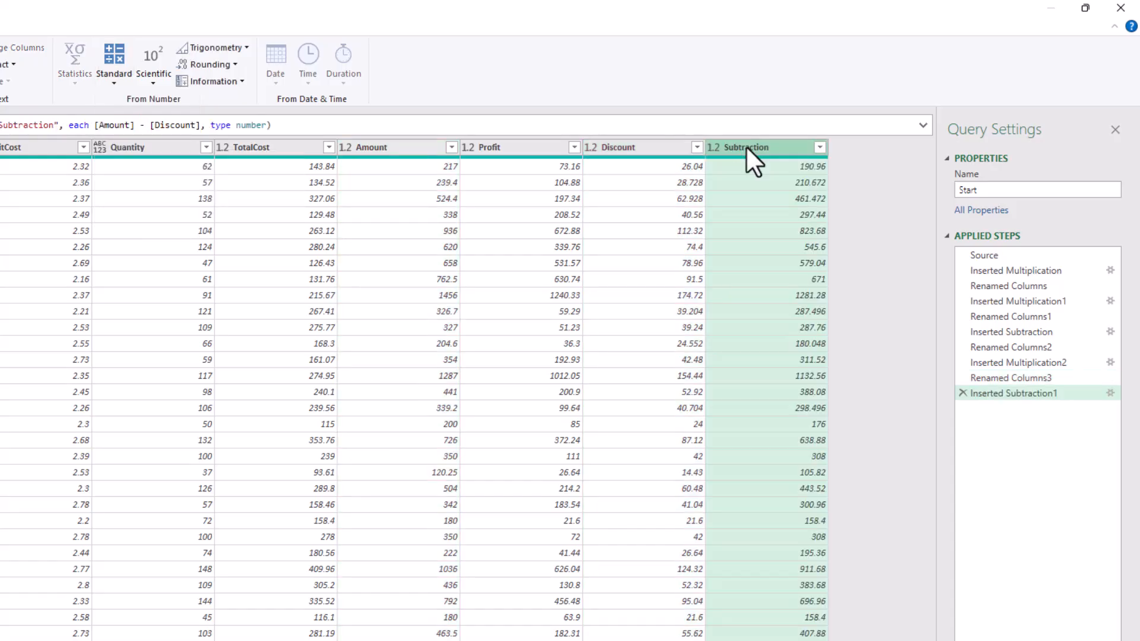
{"action": "double_click", "coordinate": [746, 147]}
{"action": "type", "text": "Subtotal"}
{"action": "key", "text": "Return"}
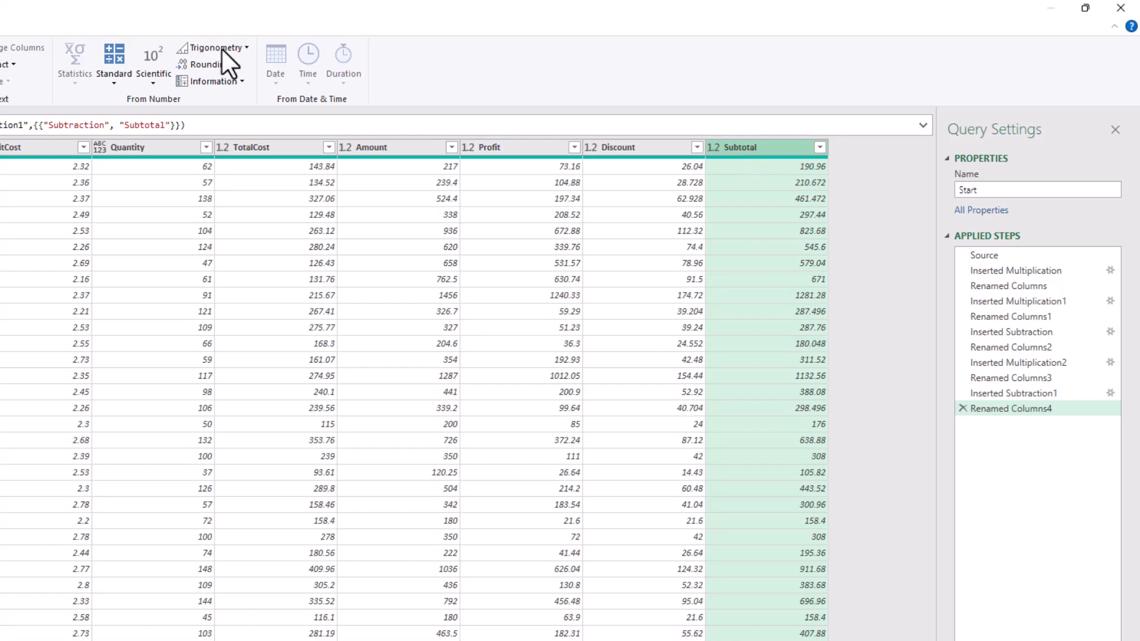
Multiply Subtotal by 0.13, renaming the new column to Tax in the step formula
{"action": "left_click", "coordinate": [113, 79]}
{"action": "left_click", "coordinate": [134, 115]}
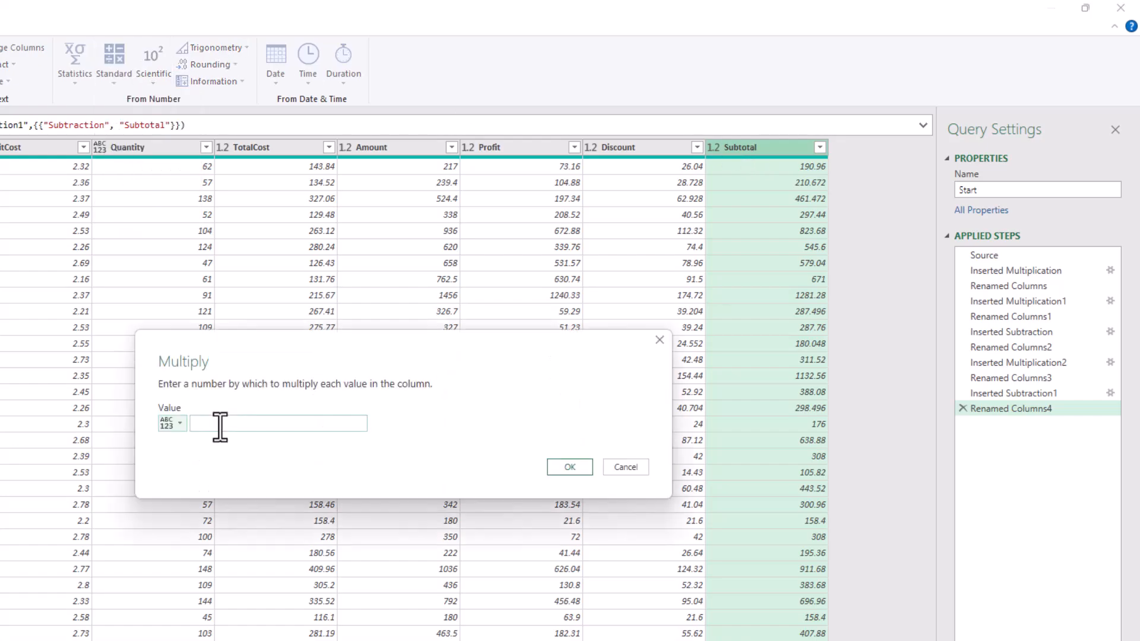
{"action": "type", "text": "0.13"}
{"action": "key", "text": "Return"}
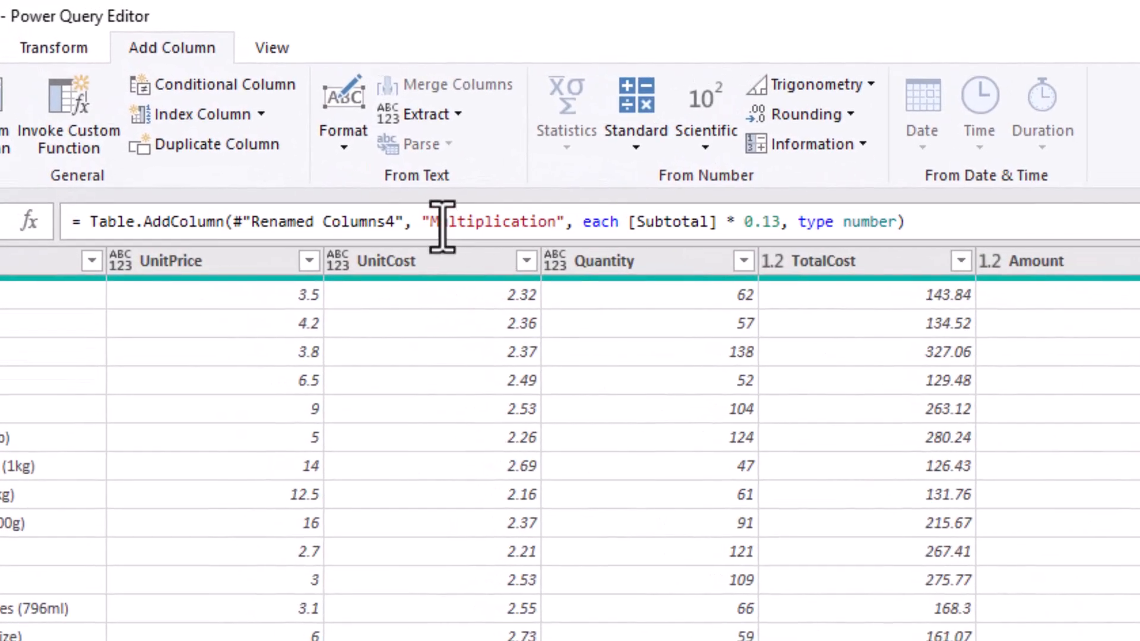
{"action": "left_click_drag", "start_coordinate": [435, 225], "coordinate": [560, 227]}
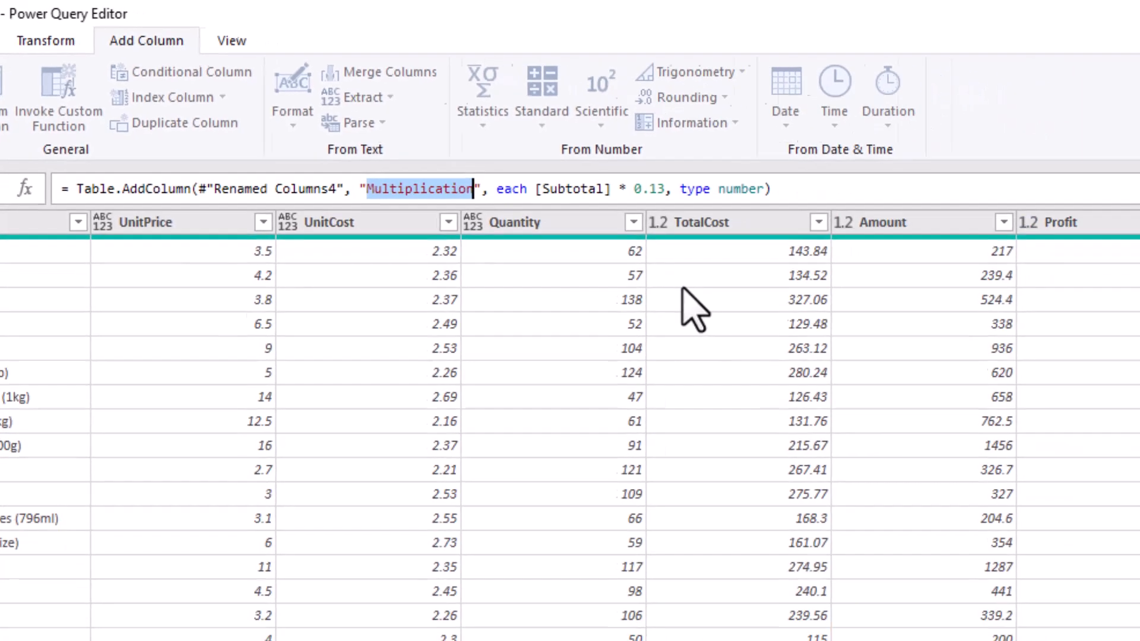
{"action": "type", "text": "Tax"}
{"action": "key", "text": "Return"}
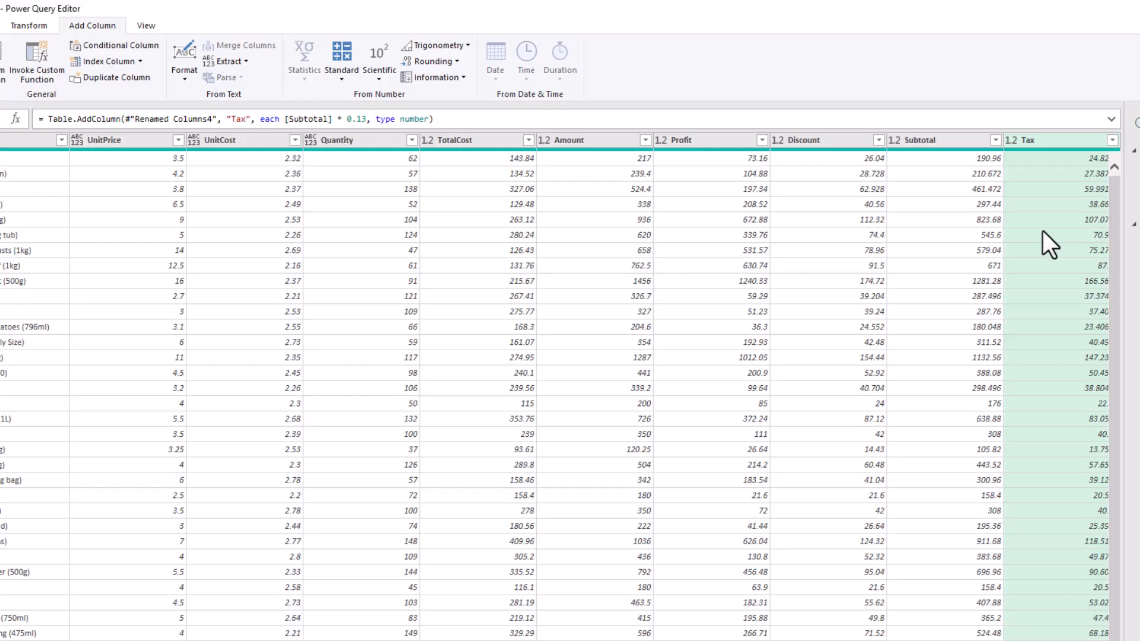
Select the Subtotal and Tax columns together
{"action": "left_click", "coordinate": [1041, 143], "text": "ctrl"}
{"action": "left_click", "coordinate": [928, 139]}
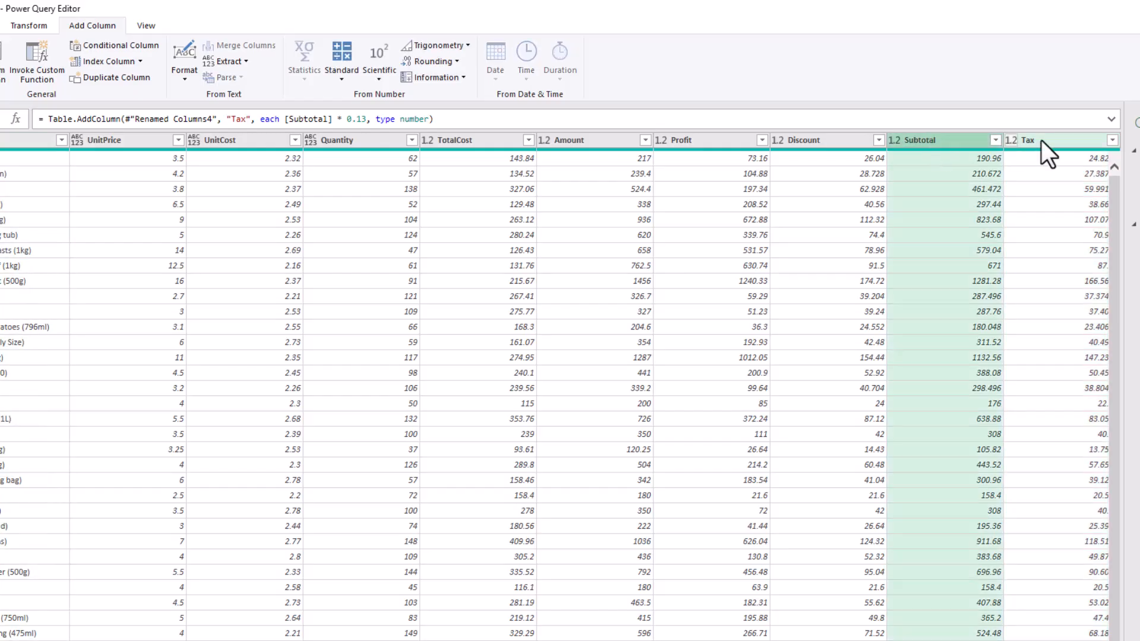
{"action": "left_click", "coordinate": [1052, 140], "text": "ctrl"}
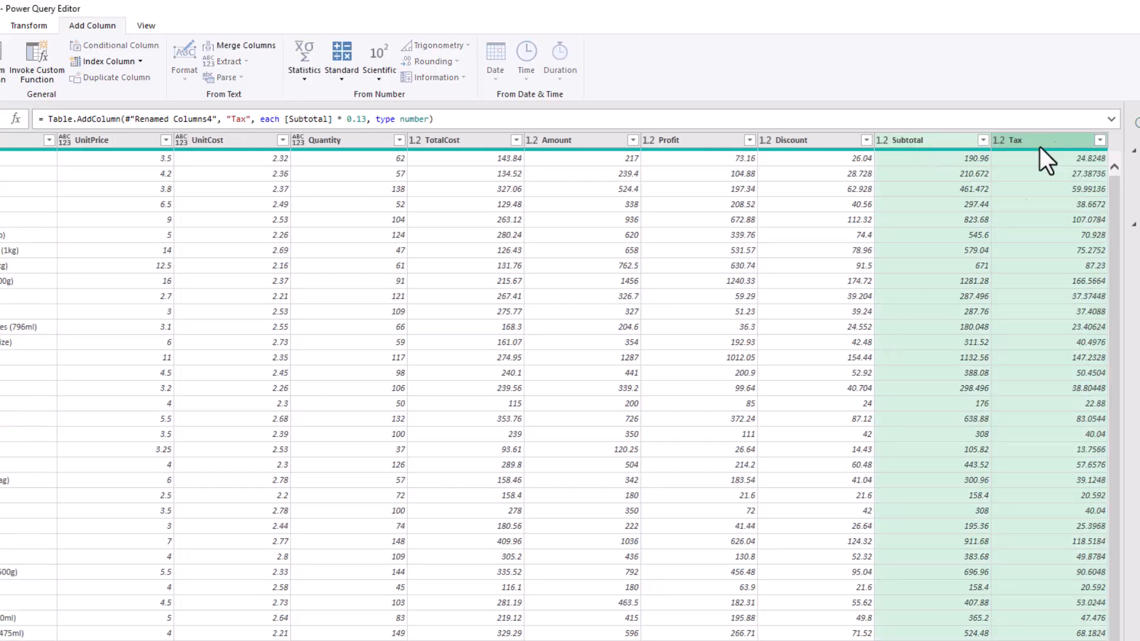
Add Subtotal and Tax into a new column, renaming Addition to Total in the formula
{"action": "left_click", "coordinate": [343, 79]}
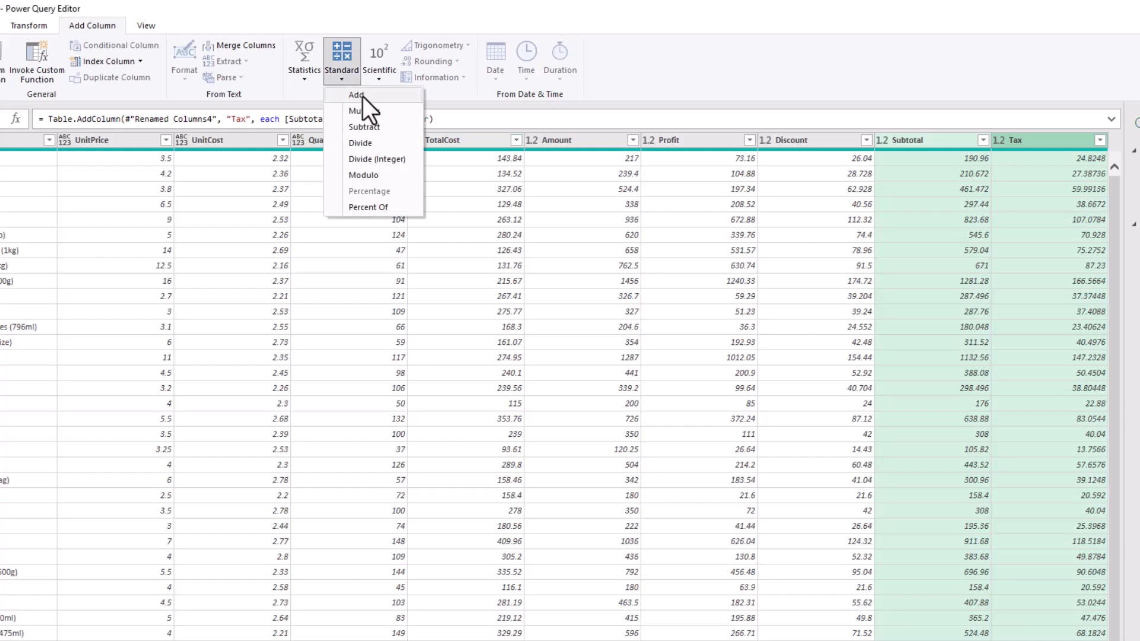
{"action": "left_click", "coordinate": [359, 96]}
{"action": "left_click_drag", "start_coordinate": [271, 119], "coordinate": [309, 125]}
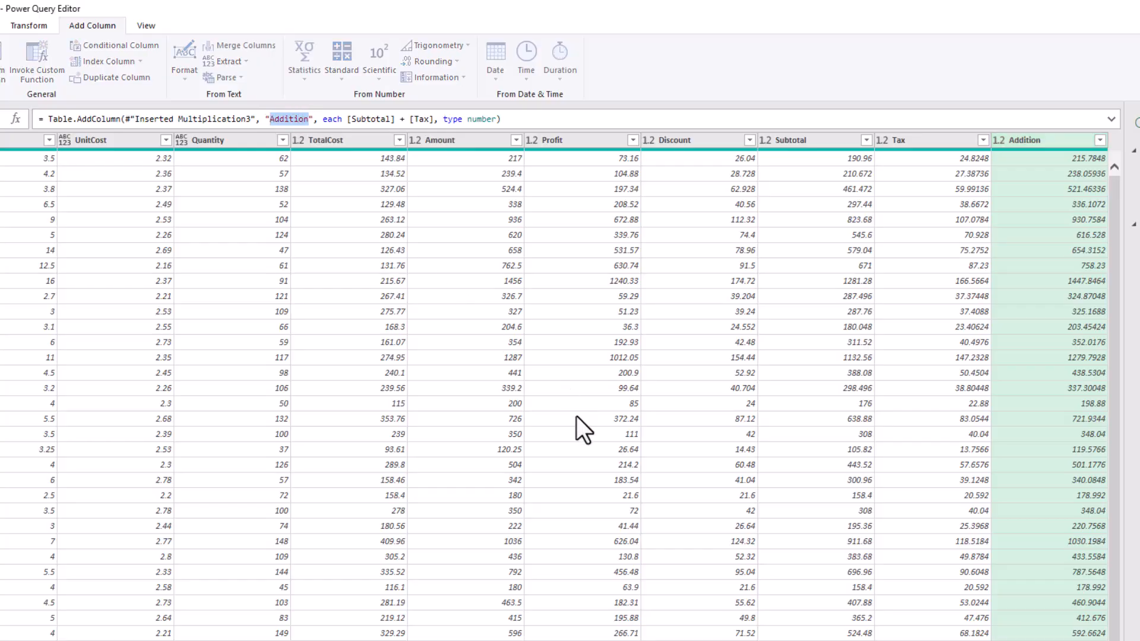
{"action": "type", "text": "Total"}
{"action": "key", "text": "Return"}
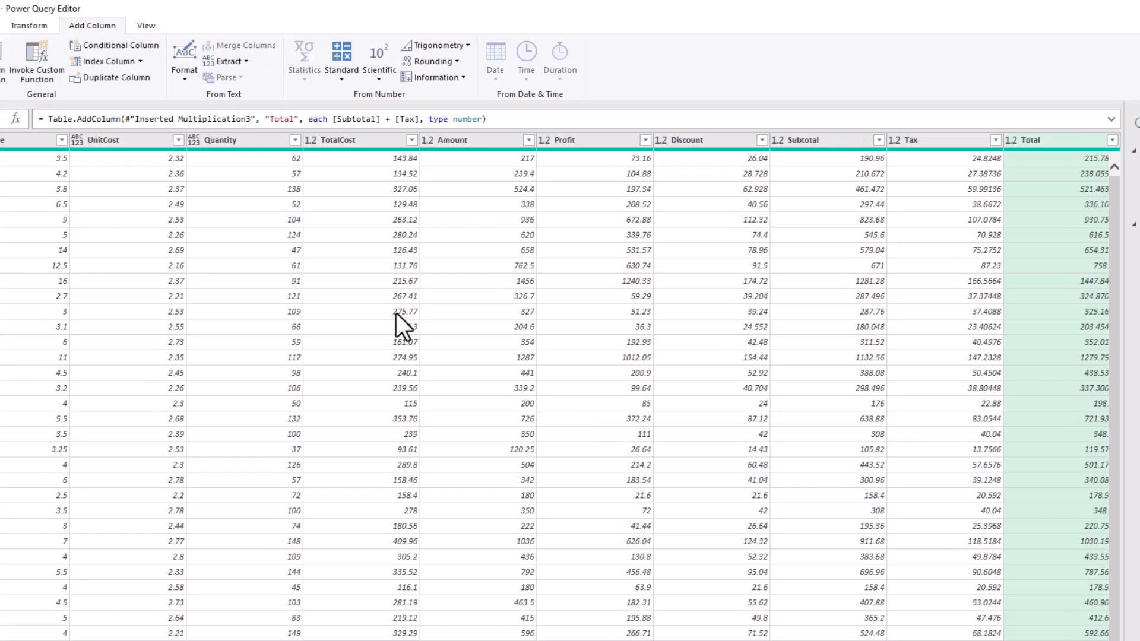
{"action": "key", "text": "shift"}
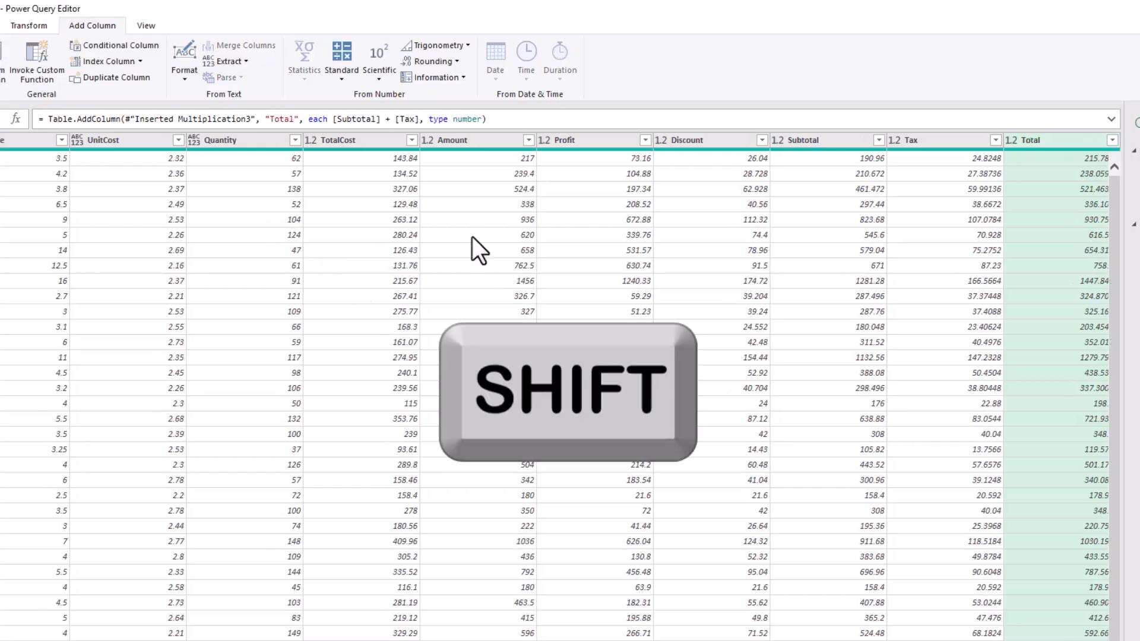
Change the columns TotalCost through Total to the Currency type
{"action": "left_click", "coordinate": [352, 140], "text": "shift"}
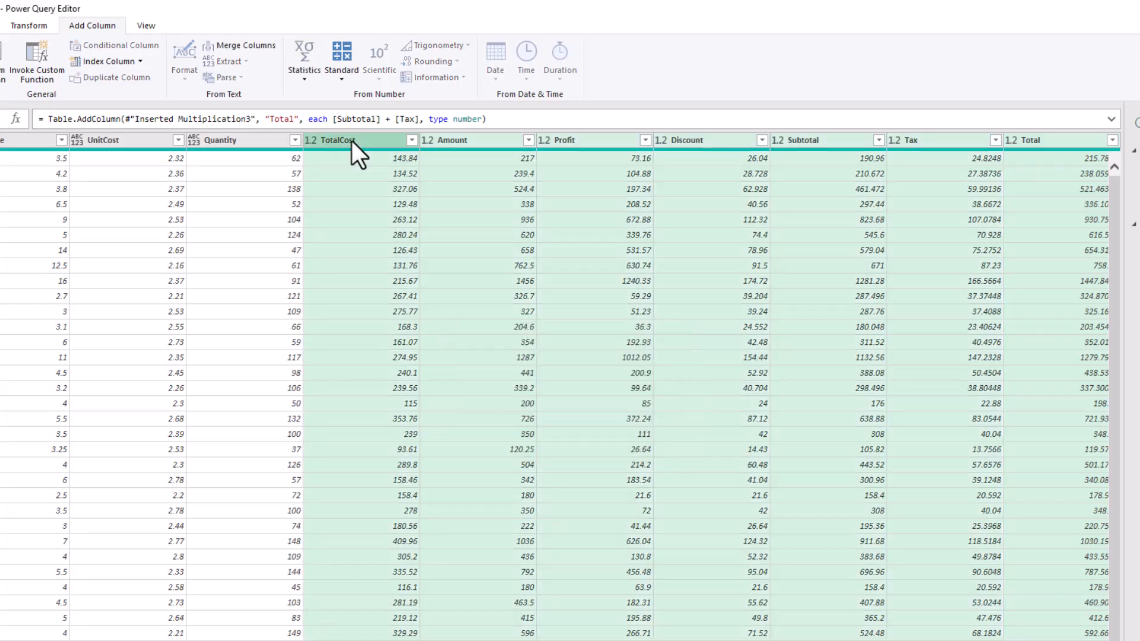
{"action": "right_click", "coordinate": [351, 141]}
{"action": "mouse_move", "coordinate": [402, 292]}
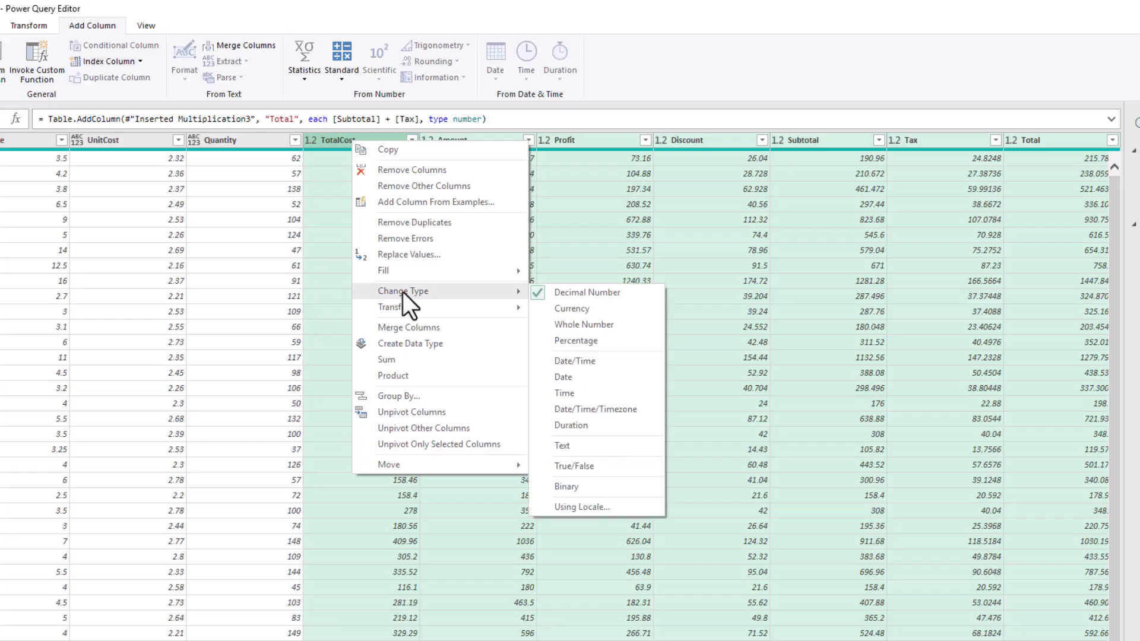
{"action": "left_click", "coordinate": [561, 308]}
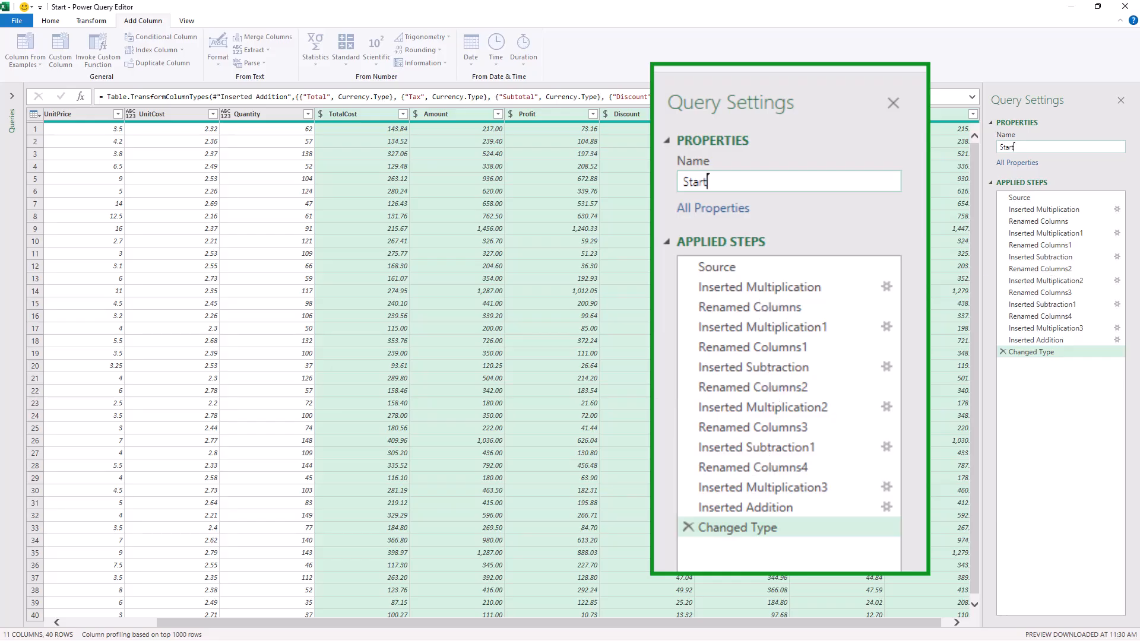
Delete the Inserted Multiplication step and all later steps, confirming the deletion
{"action": "left_click", "coordinate": [1029, 208]}
{"action": "left_click", "coordinate": [1029, 210]}
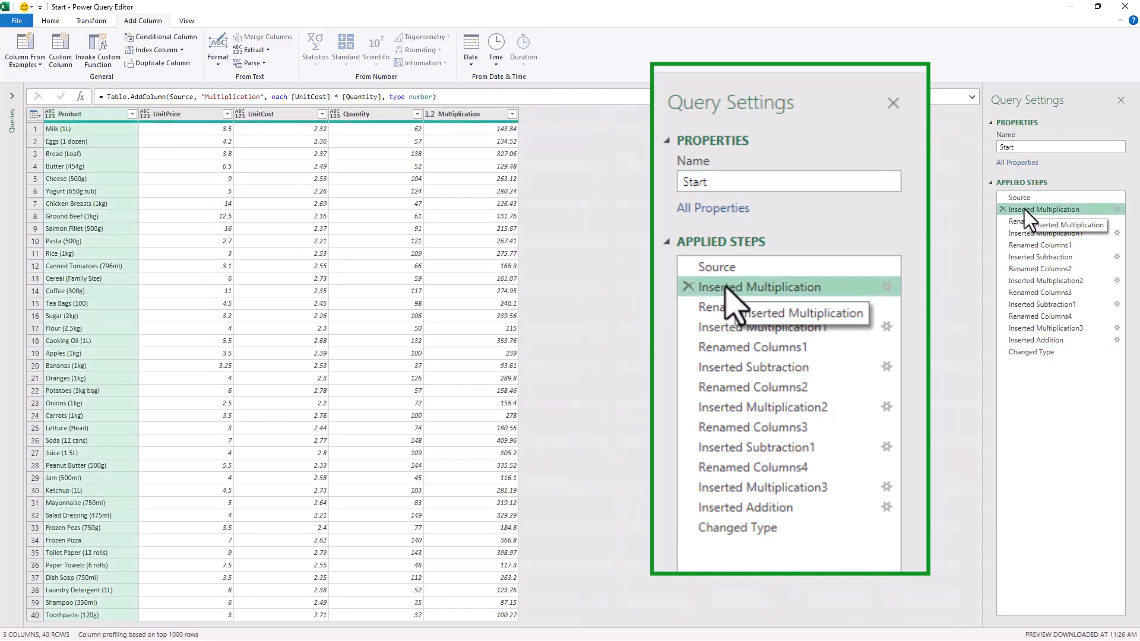
{"action": "right_click", "coordinate": [1024, 209]}
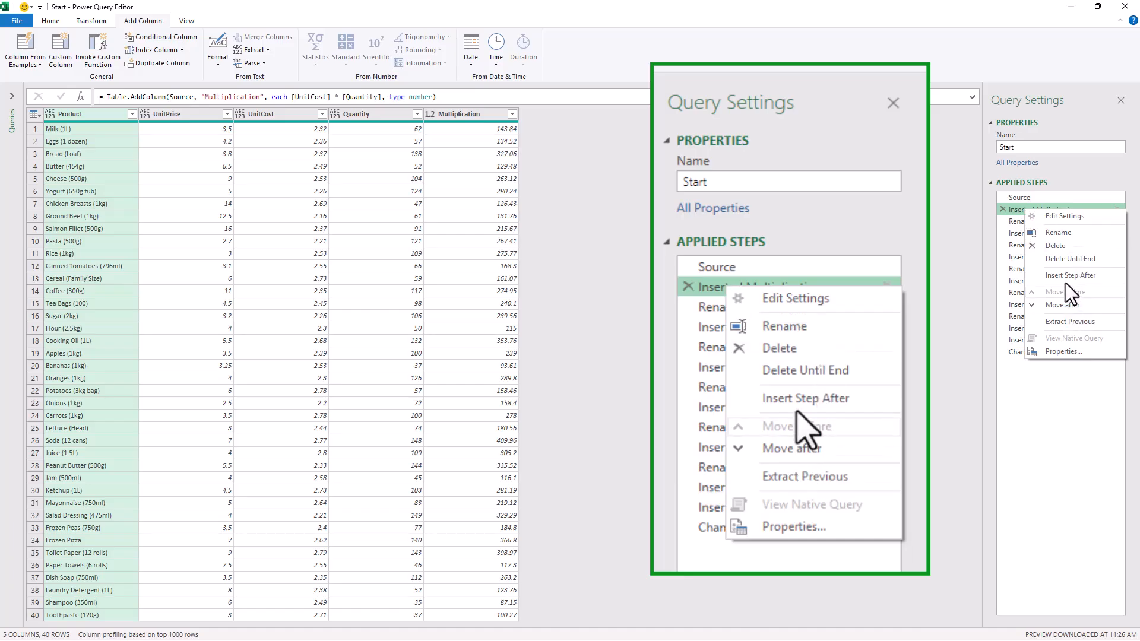
{"action": "left_click", "coordinate": [1060, 258]}
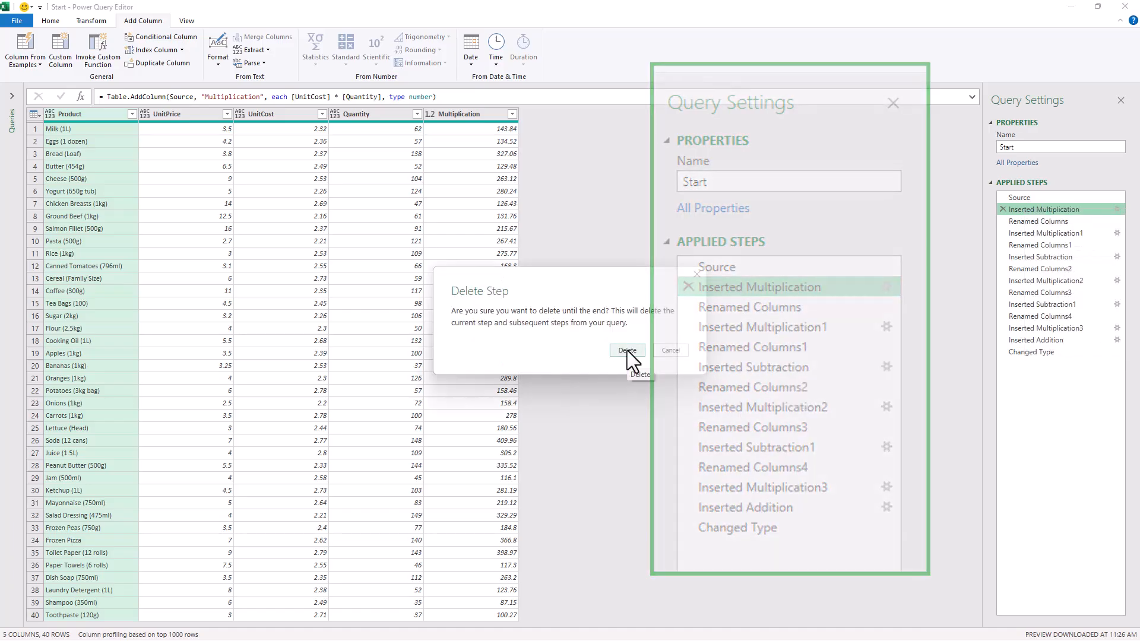
{"action": "left_click", "coordinate": [628, 351]}
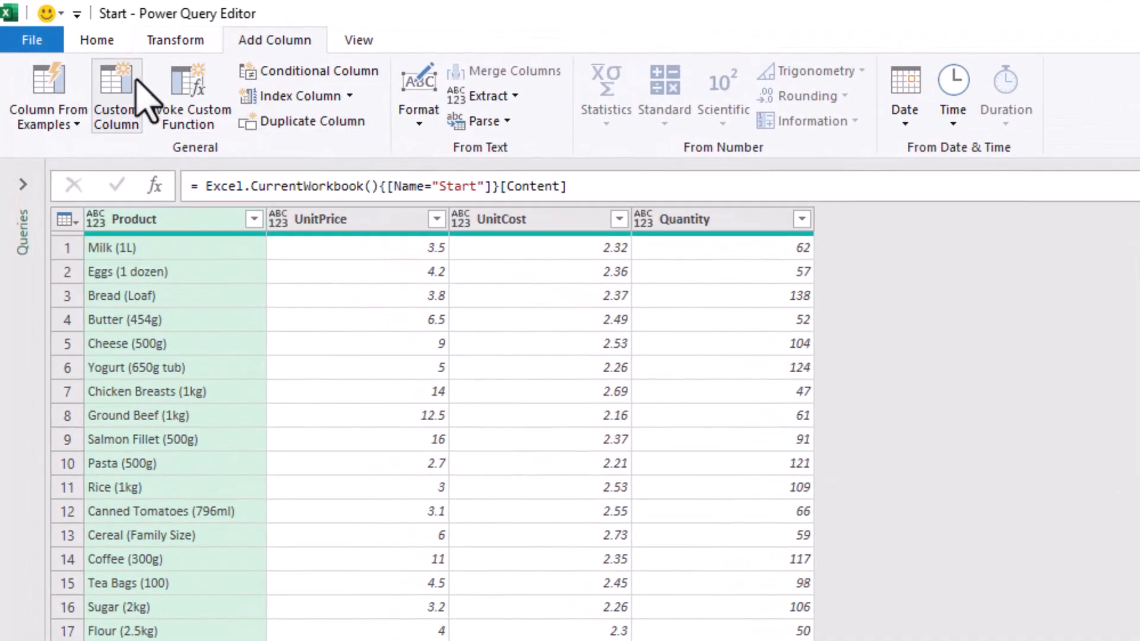
Add a Custom column whose multi-line formula, wrapped in [ ], defines TotalCost through Total as a record
{"action": "left_click", "coordinate": [122, 98]}
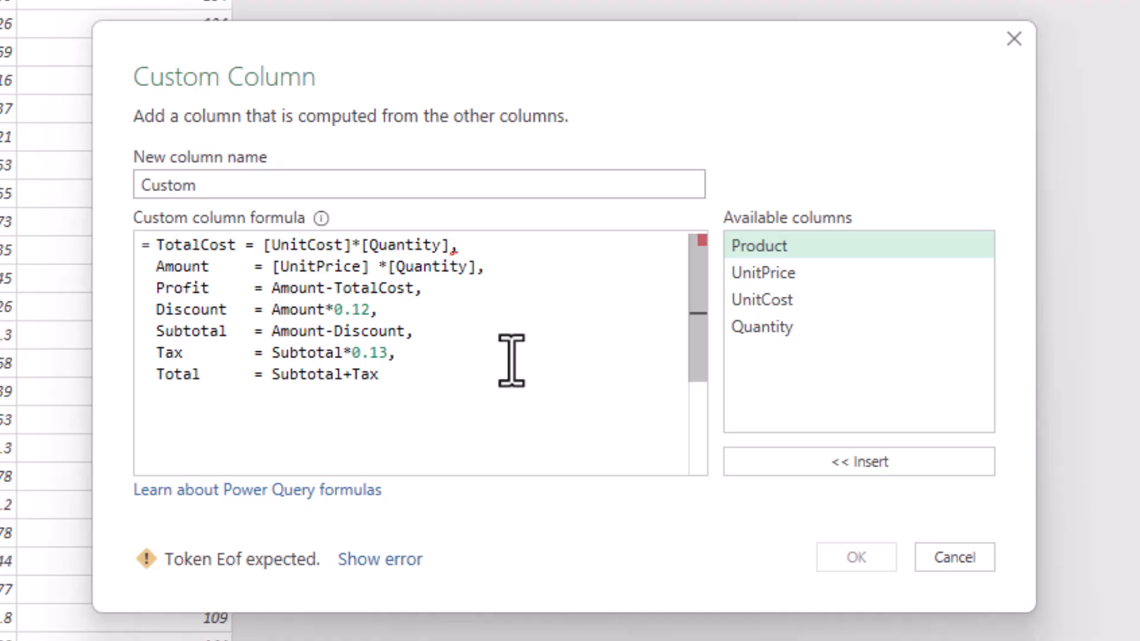
{"action": "left_click", "coordinate": [164, 252]}
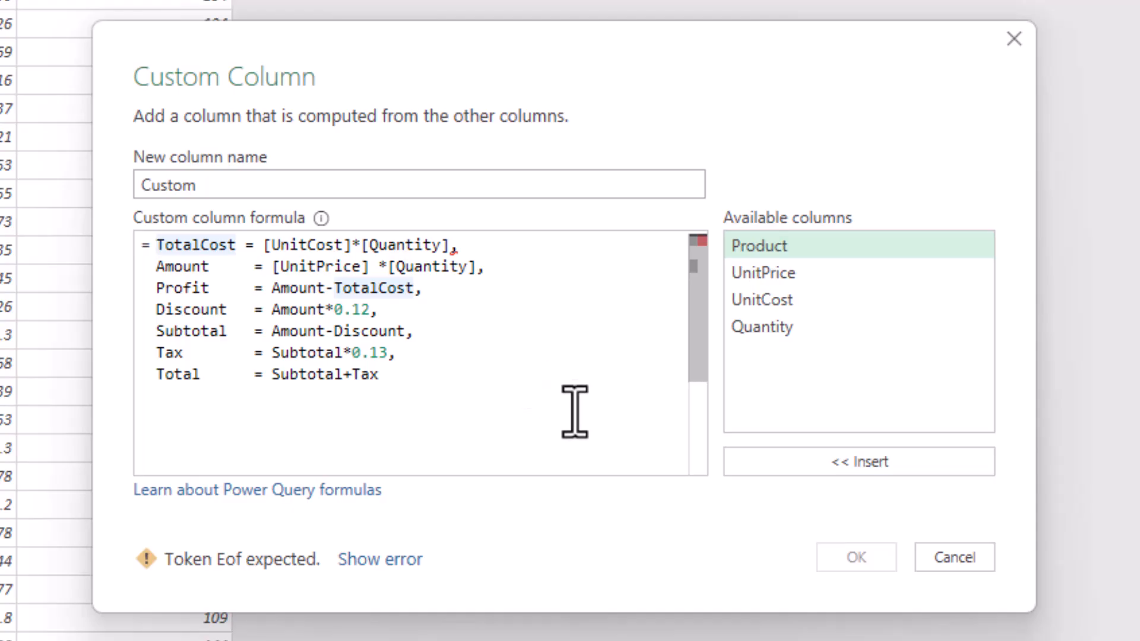
{"action": "type", "text": "["}
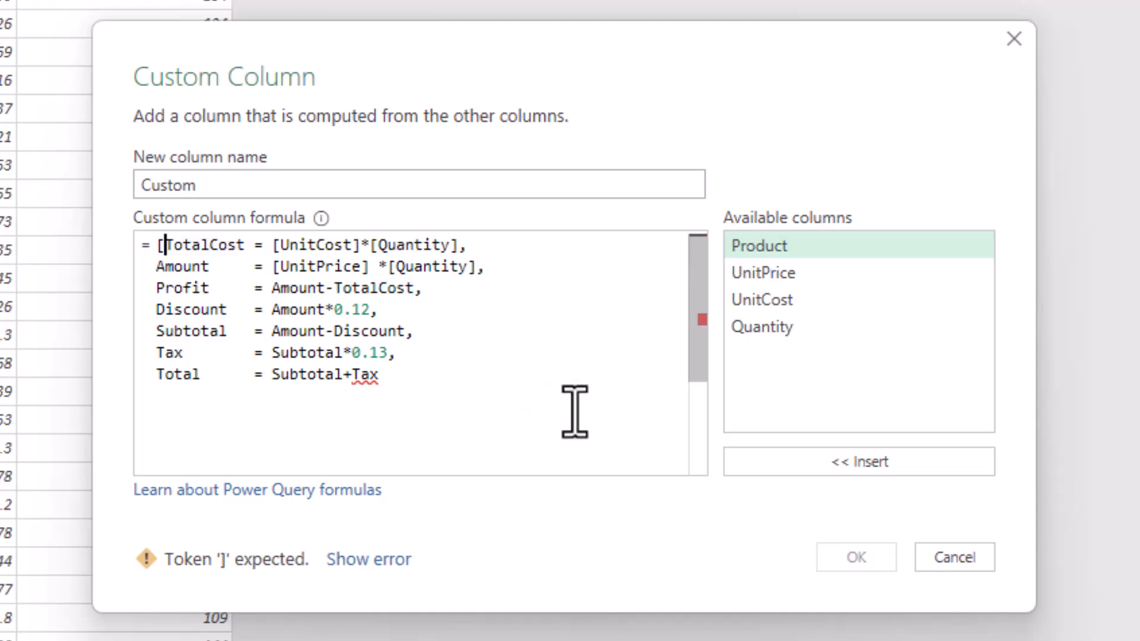
{"action": "left_click", "coordinate": [393, 393]}
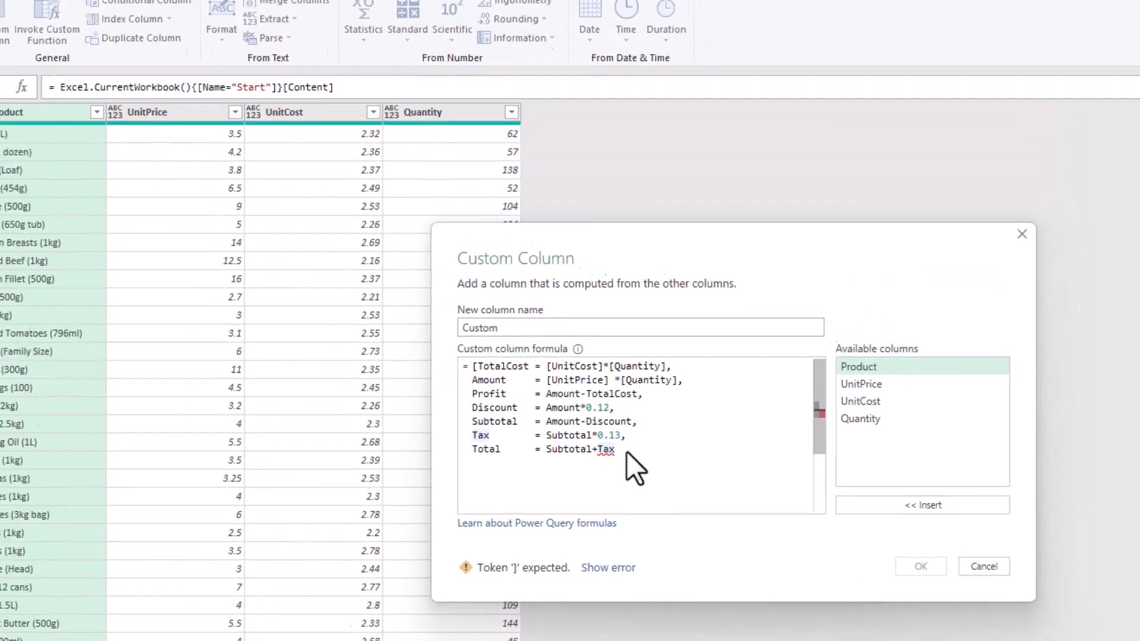
{"action": "left_click", "coordinate": [619, 449]}
{"action": "type", "text": "]"}
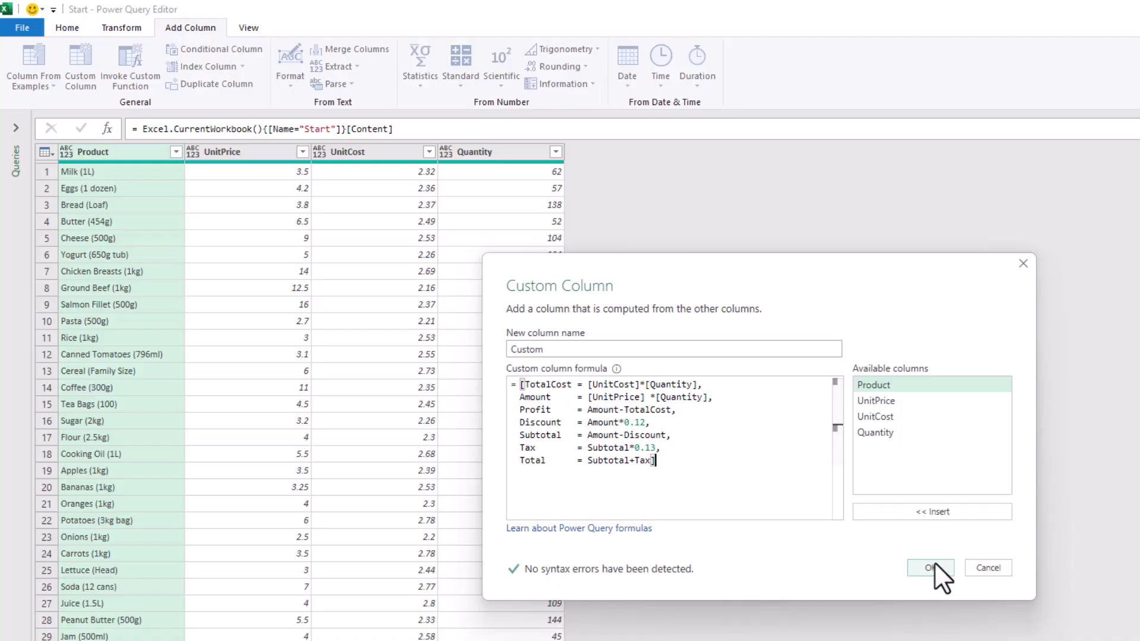
{"action": "left_click", "coordinate": [932, 565]}
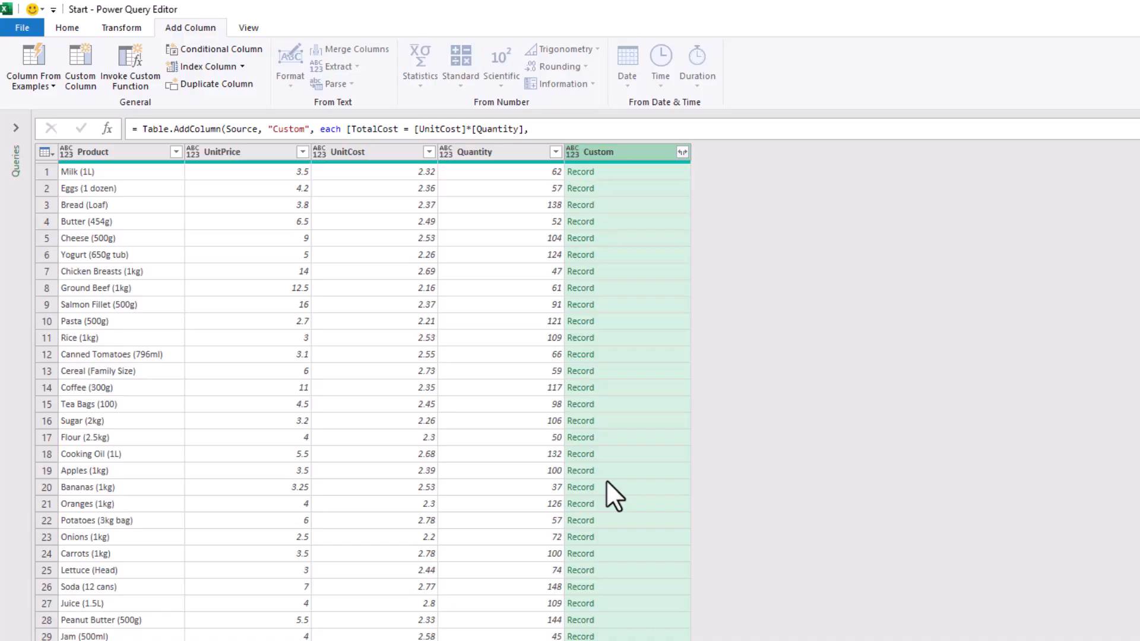
Preview the Record values for rows 2 and 6, then list the Custom column's fields to expand
{"action": "left_click", "coordinate": [666, 188]}
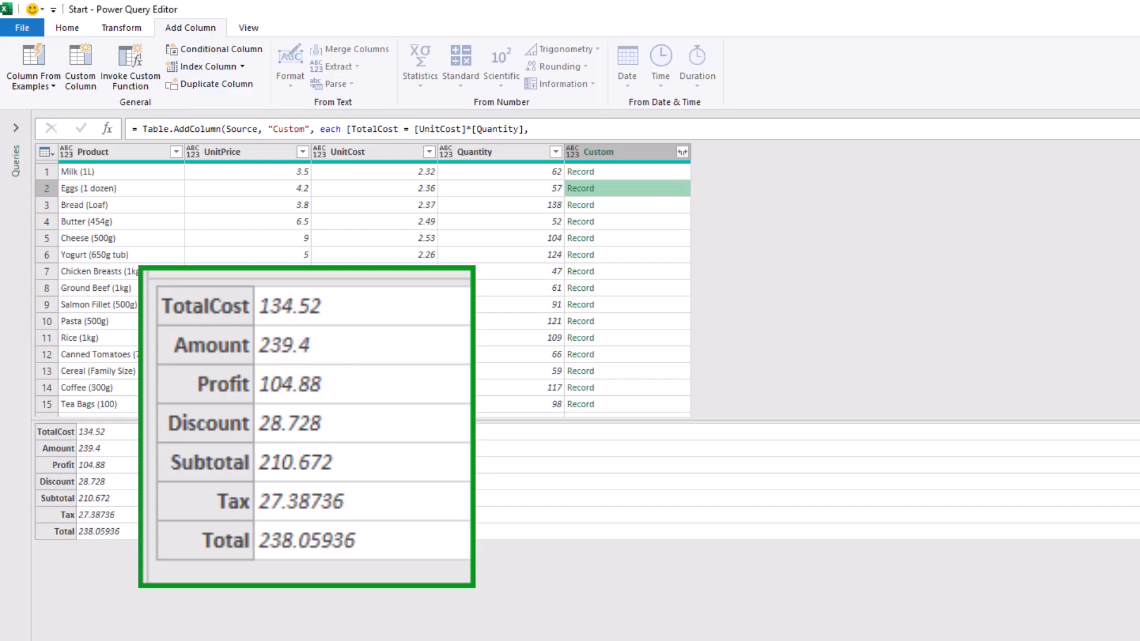
{"action": "left_click", "coordinate": [657, 254]}
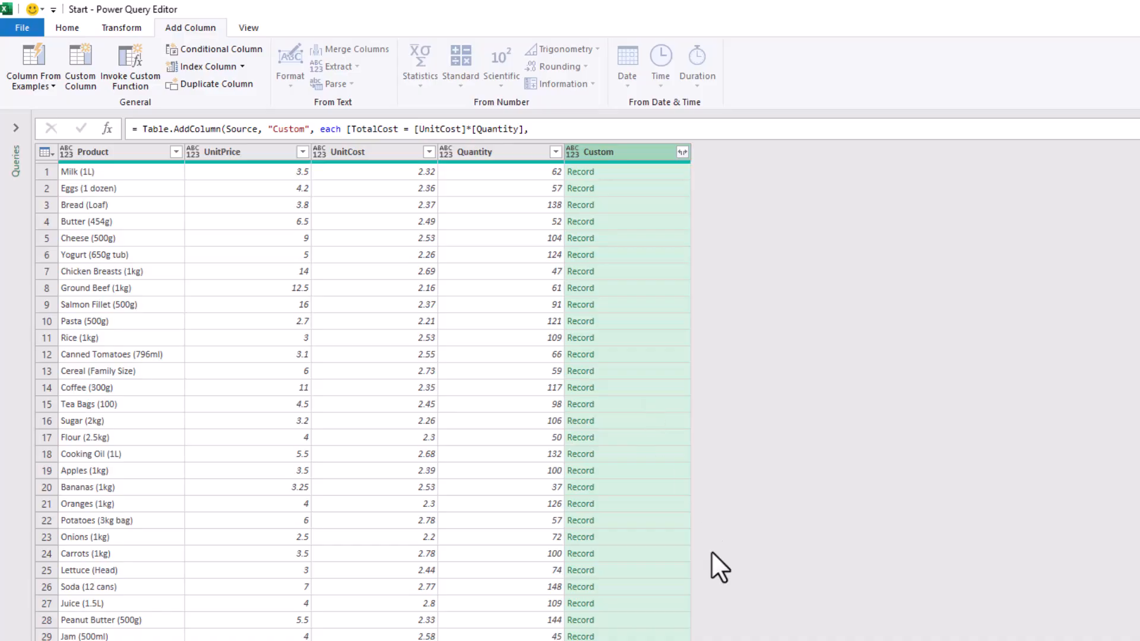
{"action": "left_click", "coordinate": [682, 153]}
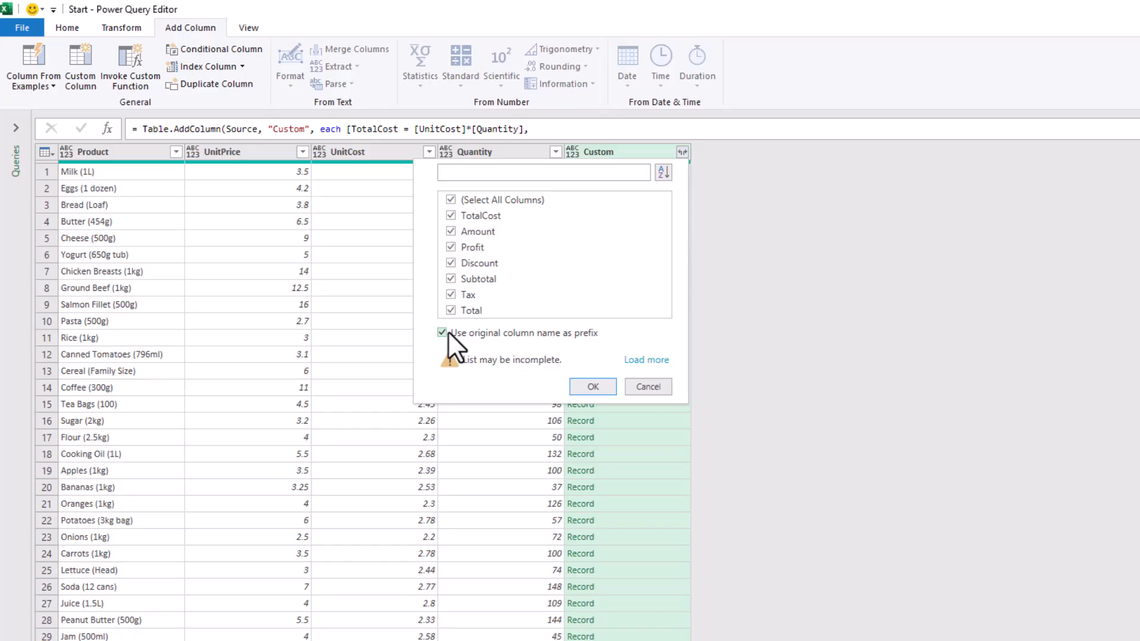
Expand the Custom record into unprefixed TotalCost-to-Total columns and change their type to Currency
{"action": "left_click", "coordinate": [442, 332]}
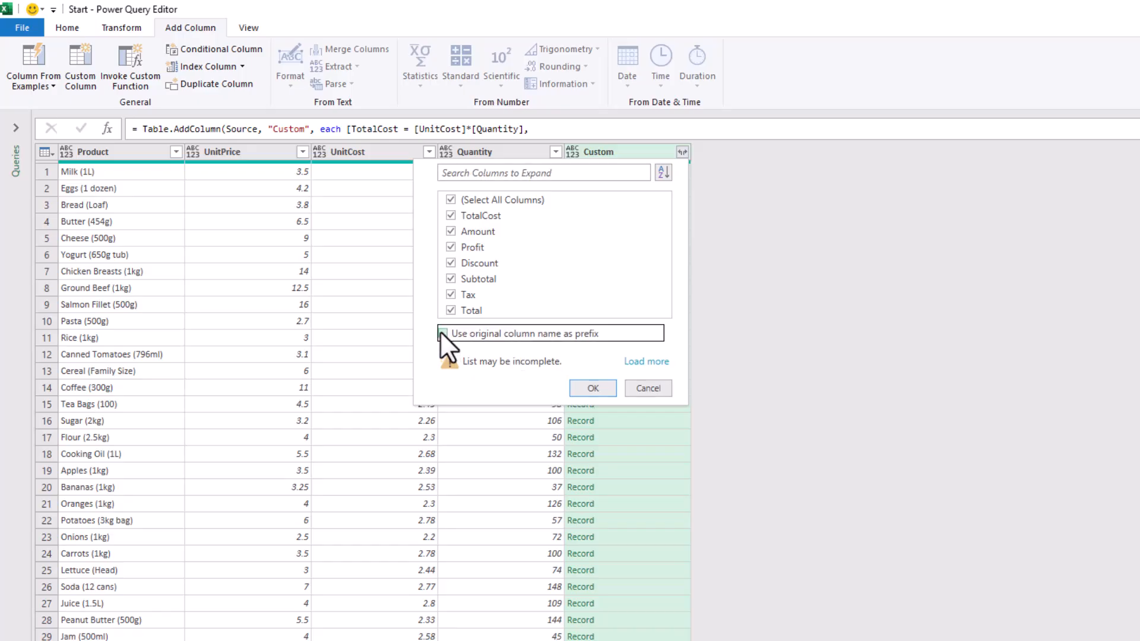
{"action": "left_click", "coordinate": [582, 386]}
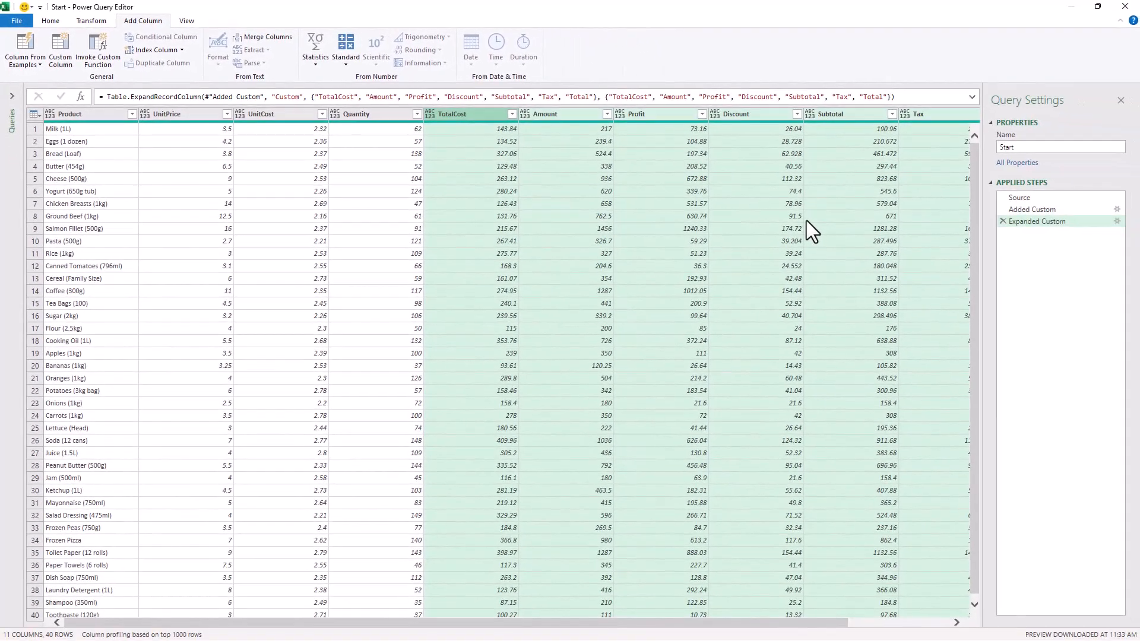
{"action": "right_click", "coordinate": [569, 114]}
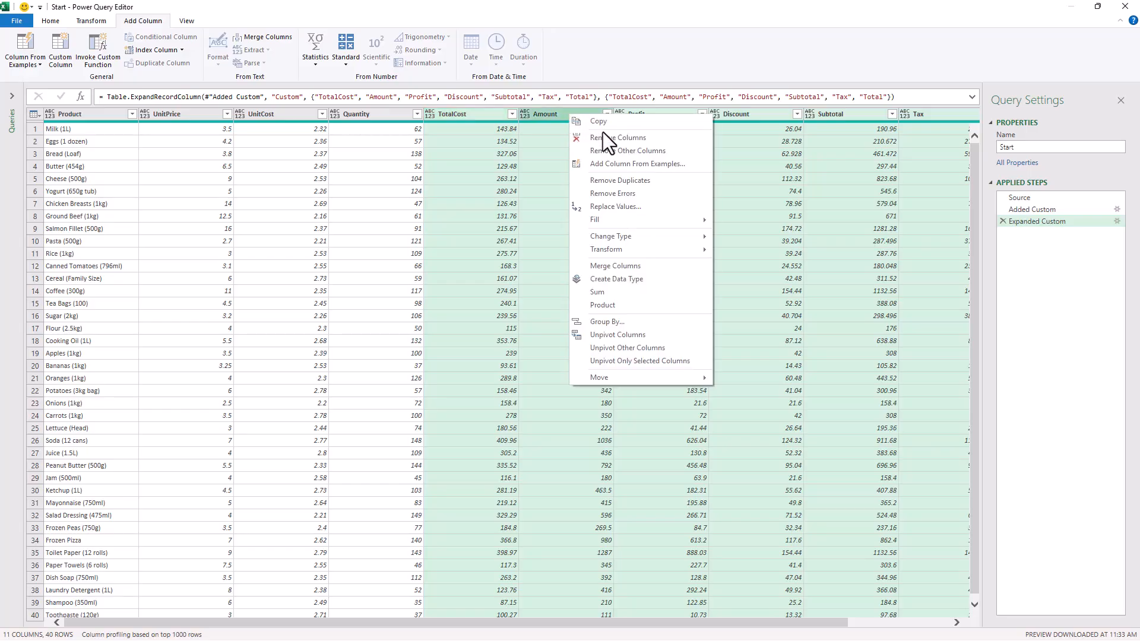
{"action": "mouse_move", "coordinate": [627, 238]}
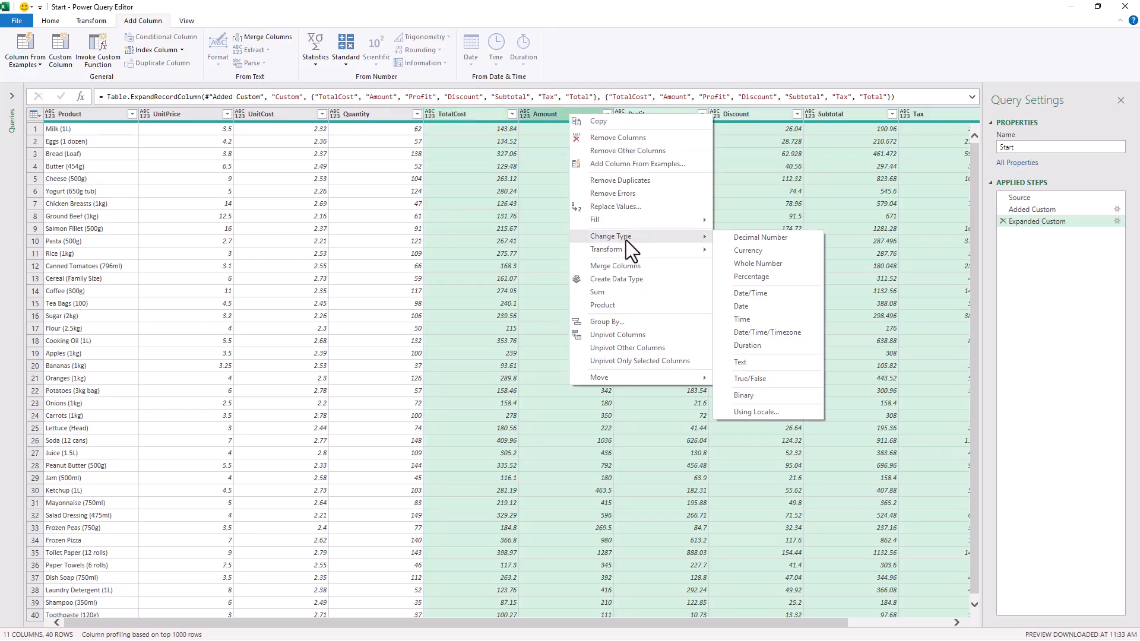
{"action": "left_click", "coordinate": [746, 249]}
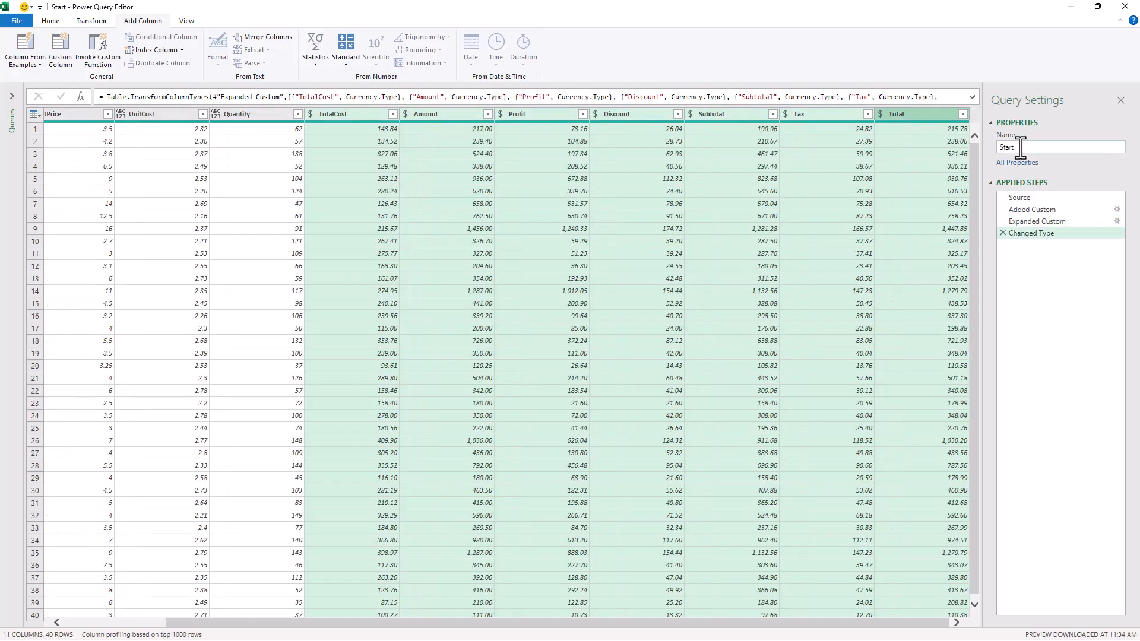
Rename the query to 'OneStep'
{"action": "double_click", "coordinate": [1031, 147]}
{"action": "type", "text": "OneStep"}
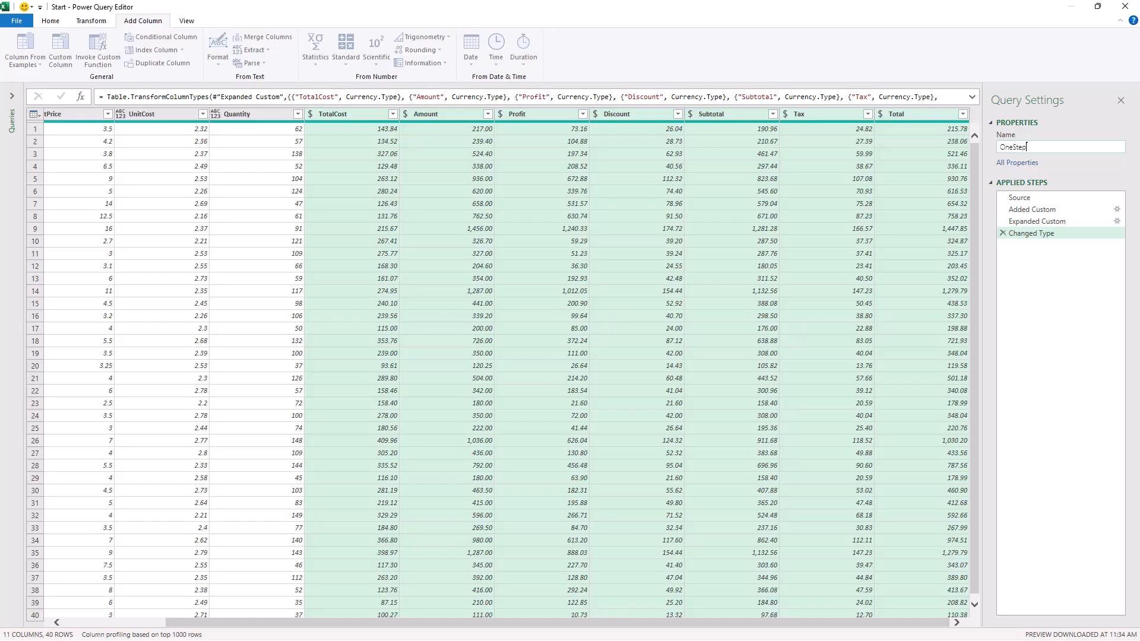
{"action": "left_click", "coordinate": [50, 21]}
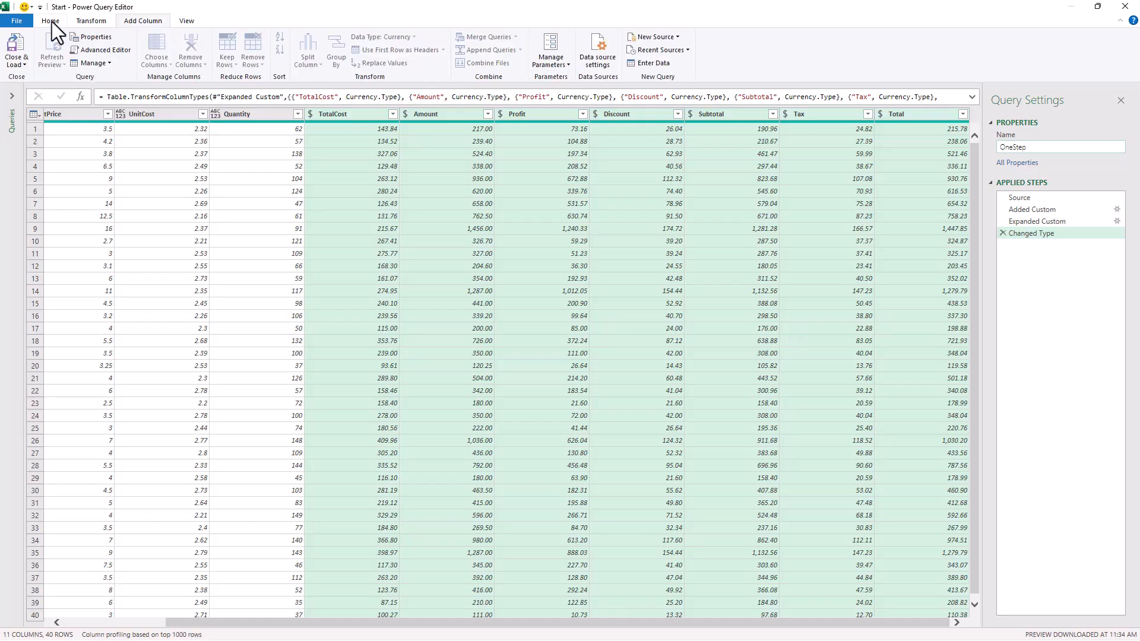
Close & Load the OneStep query into a new worksheet table
{"action": "left_click", "coordinate": [16, 42]}
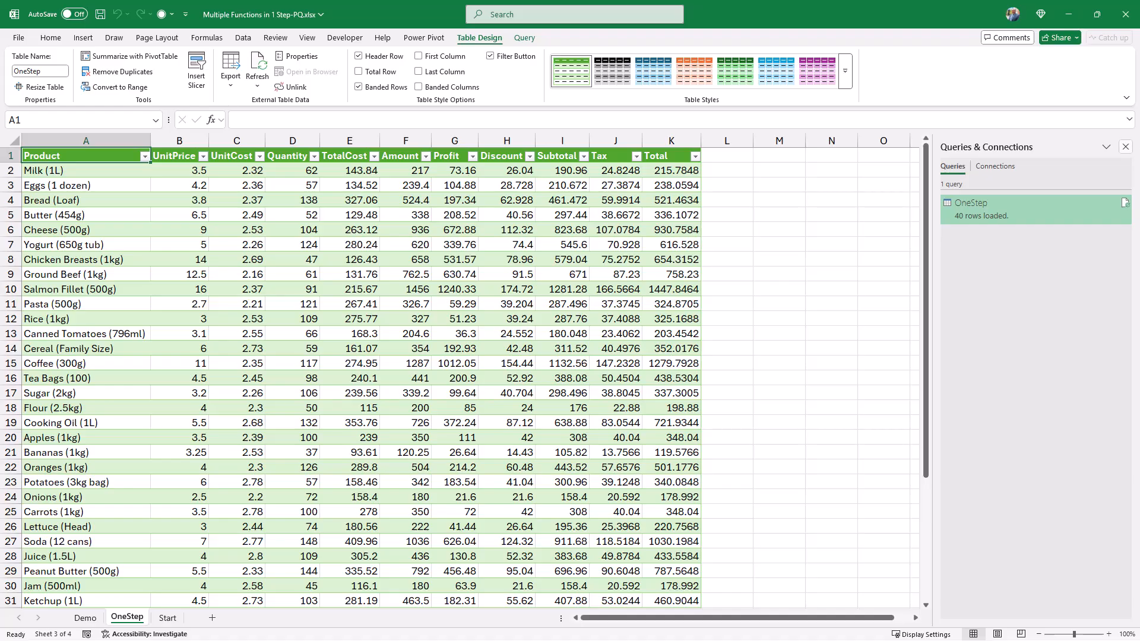
Close Queries & Connections and format columns E through K as currency with Ctrl+Shift+4
{"action": "left_click", "coordinate": [1125, 146]}
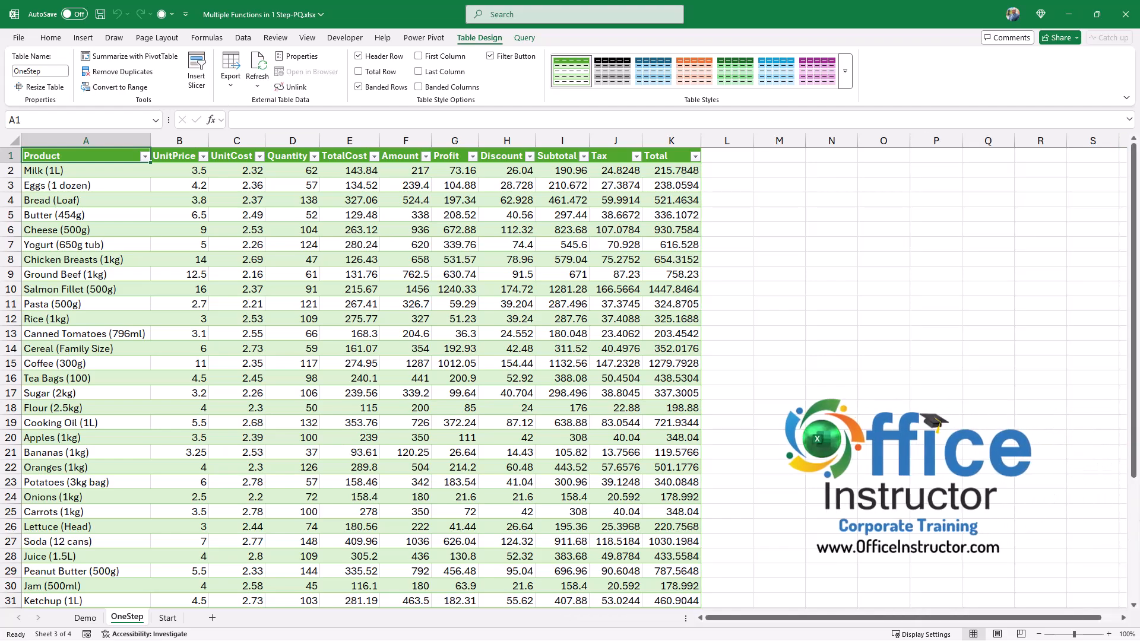
{"action": "left_click_drag", "start_coordinate": [350, 141], "coordinate": [694, 140]}
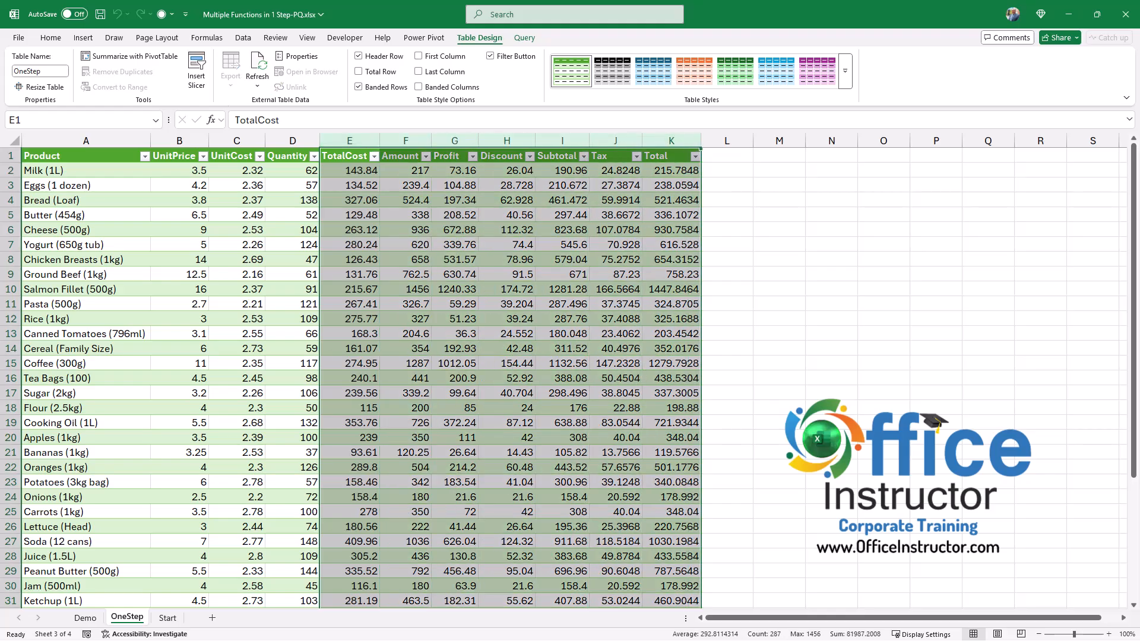
{"action": "key", "text": "ctrl+shift+4"}
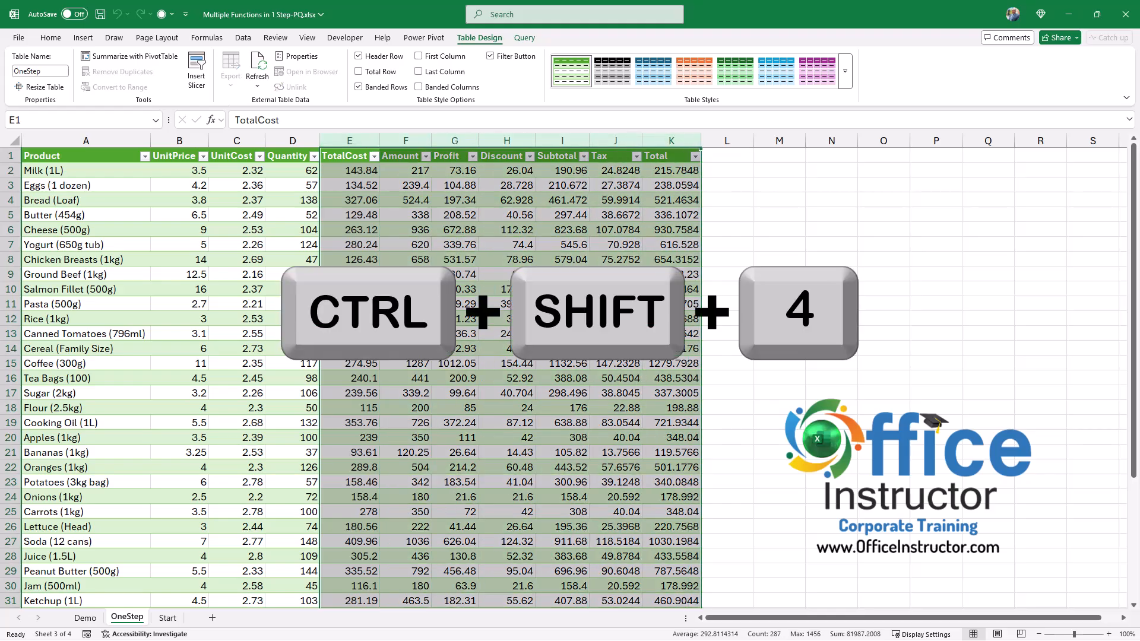
{"action": "key", "text": "ctrl+shift+4"}
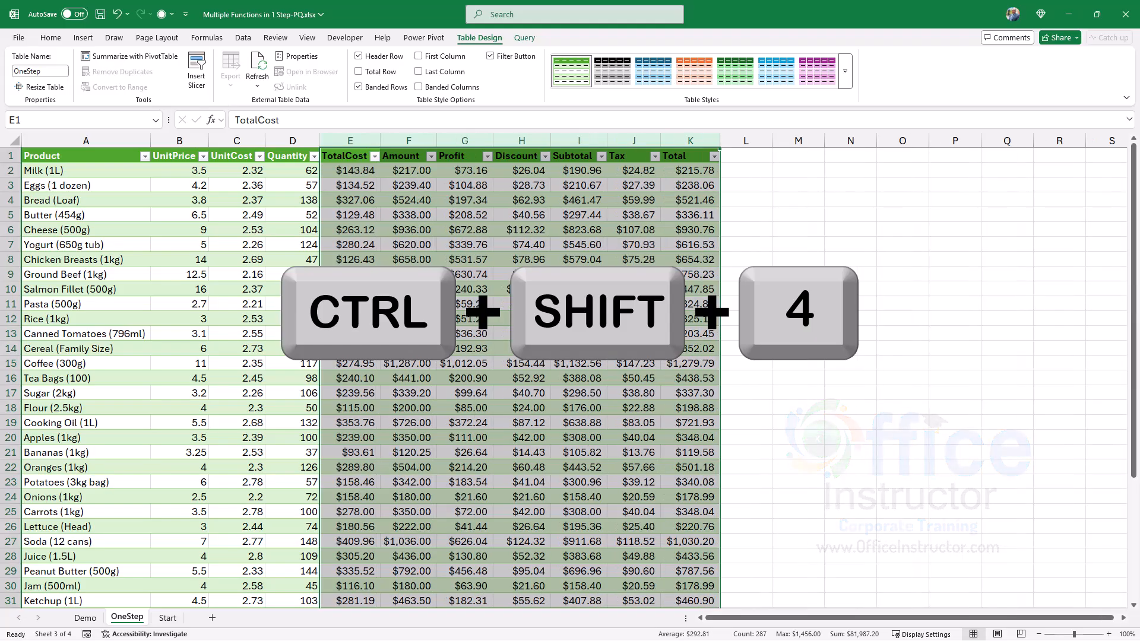
{"action": "left_click", "coordinate": [579, 245]}
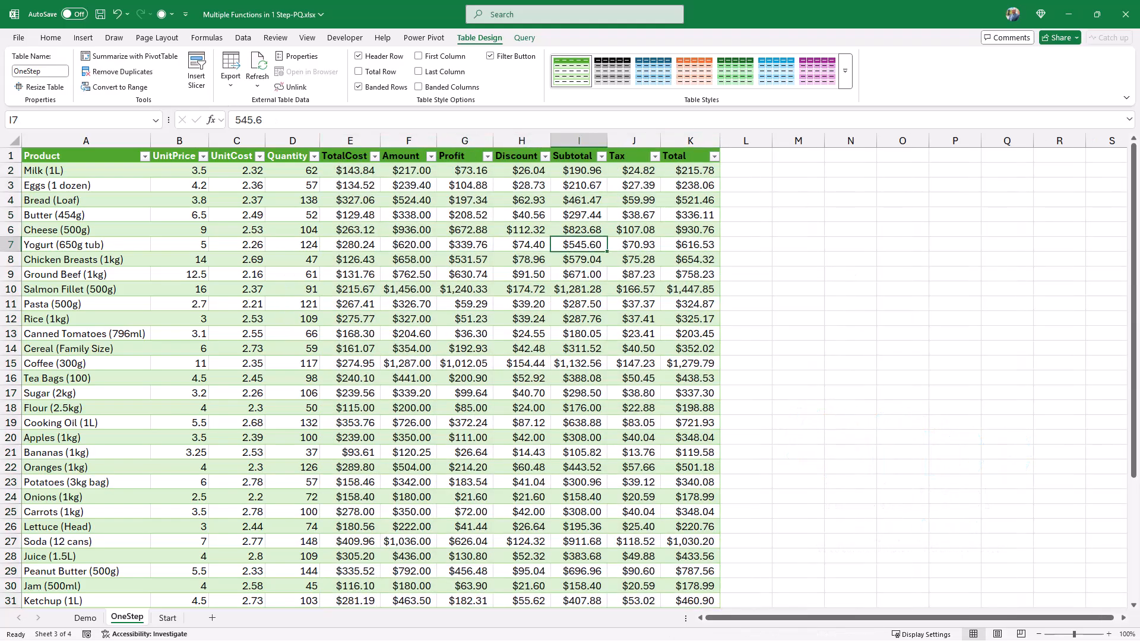